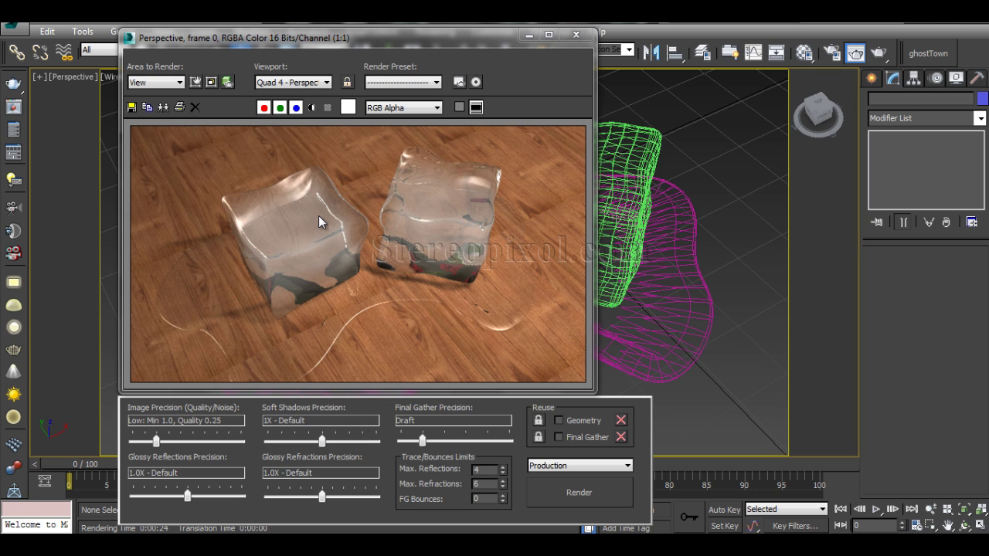
Step: Close the rendered ice cube image and hide the ICE layer
left_click(576, 35)
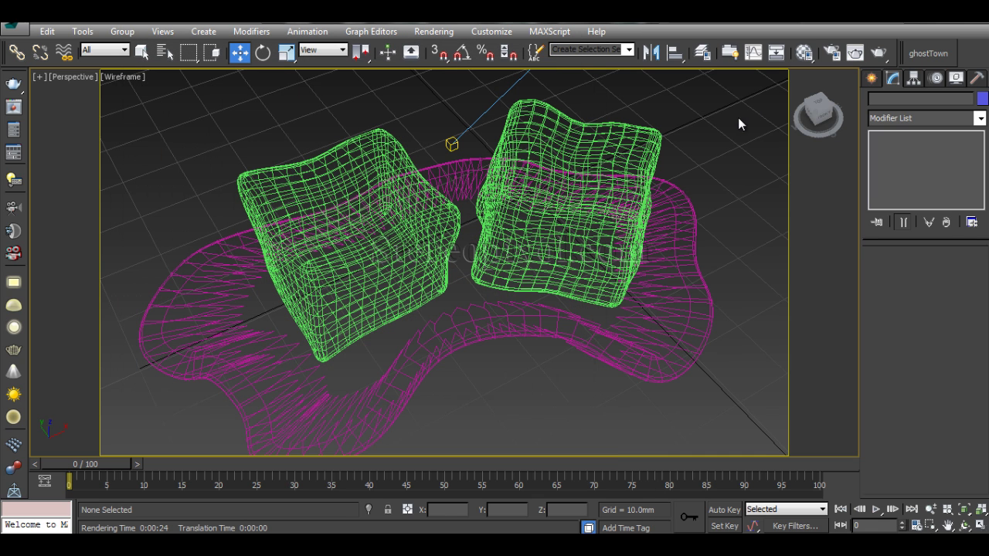
left_click(702, 53)
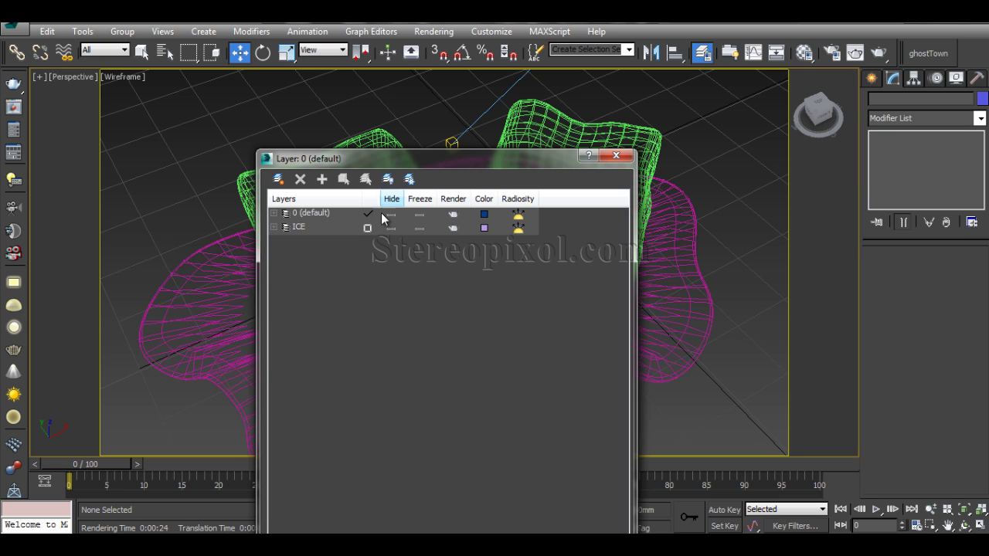
left_click(391, 229)
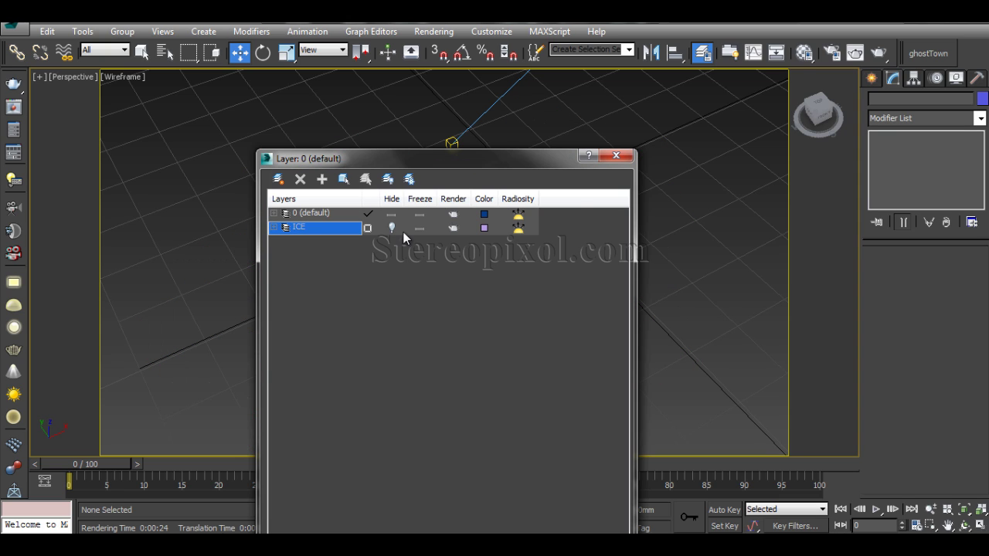
left_click(617, 158)
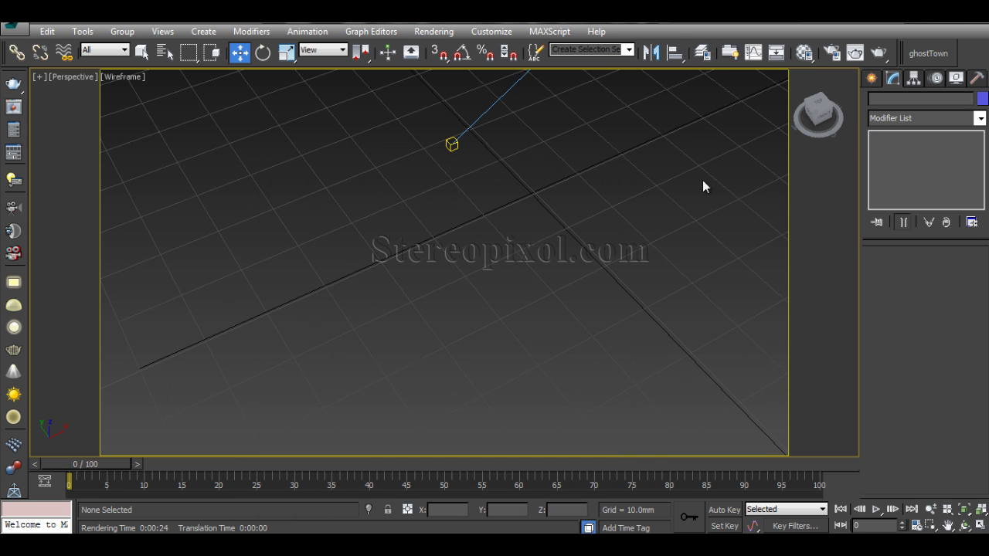
Step: Create a chamfer box about 21.7 by 21.9 mm and 17.8 mm high, with a fillet of about 1.45 mm
left_click(867, 81)
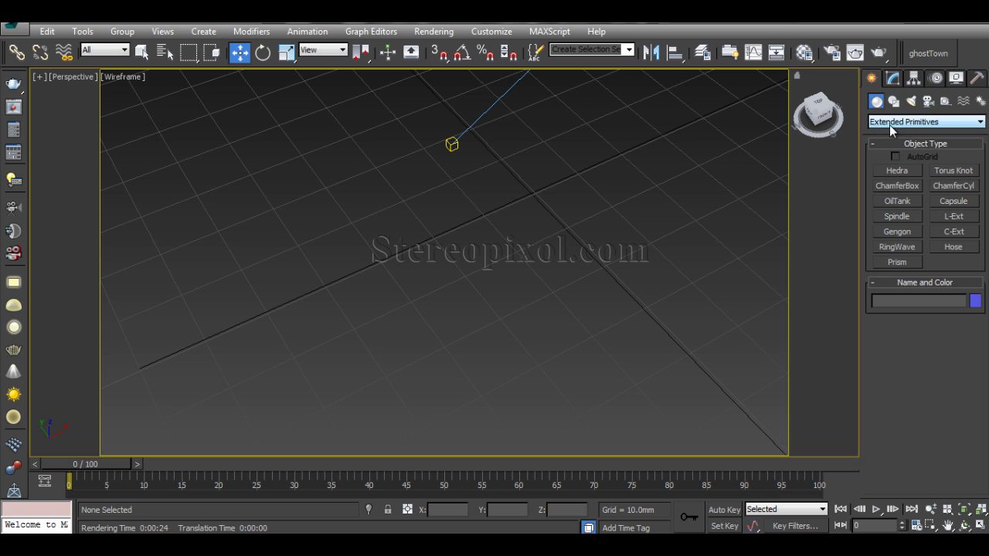
left_click(898, 187)
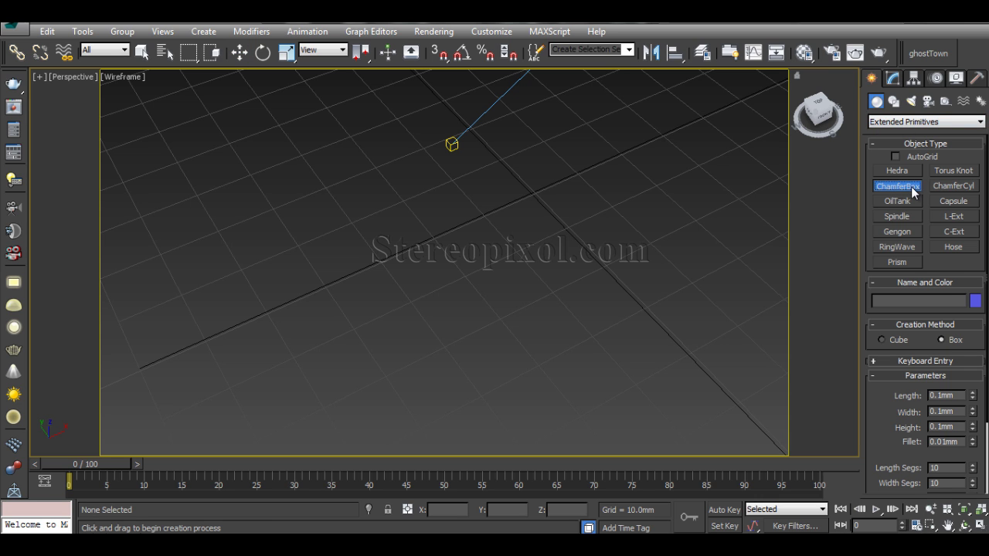
left_click_drag(436, 177, 387, 310)
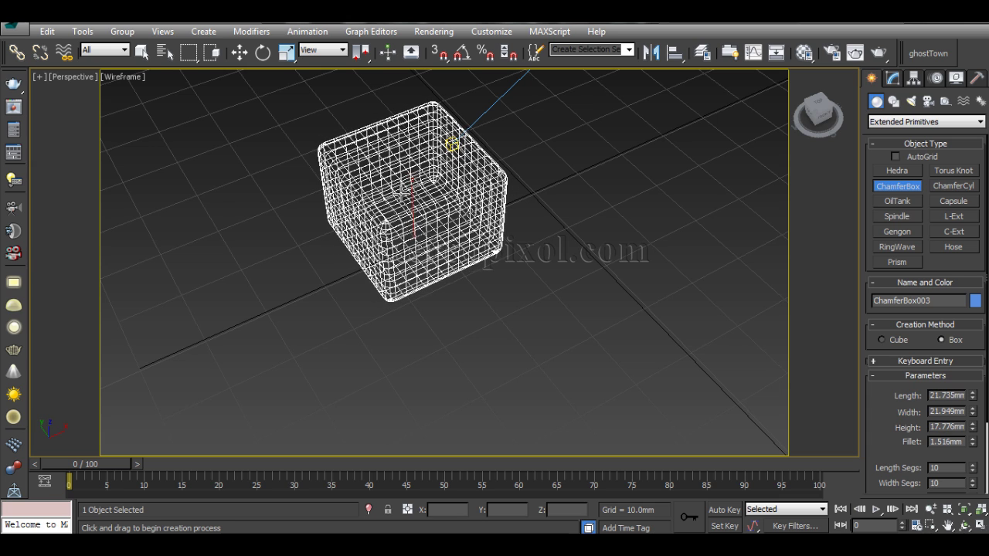
left_click(403, 195)
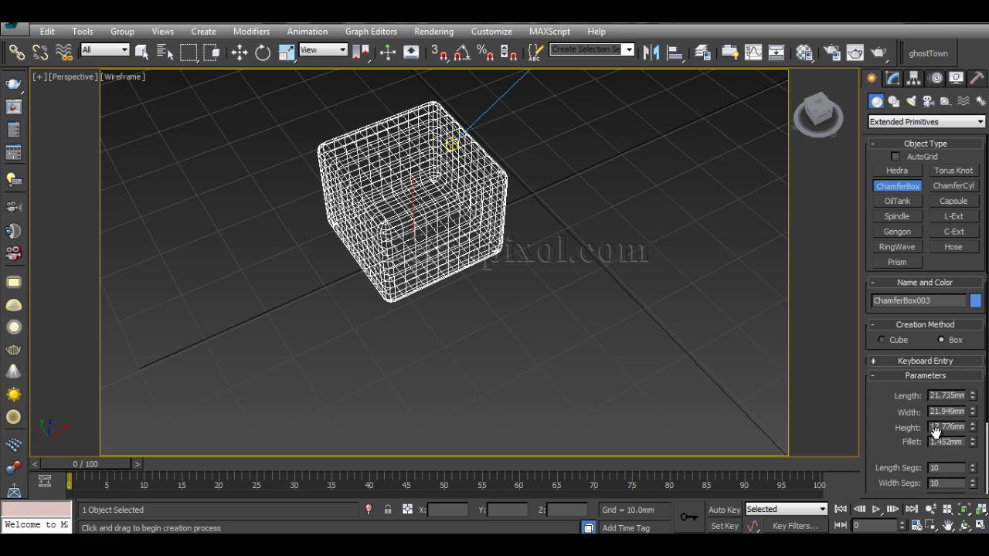
left_click_drag(881, 441, 885, 373)
Step: Add a Noise modifier to the chamfer box and show the perspective view shaded
left_click(894, 79)
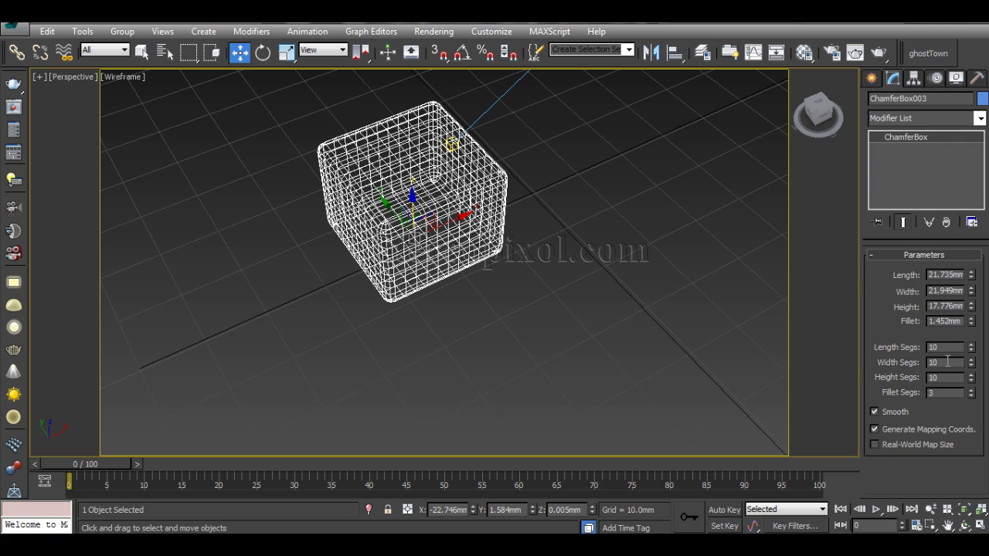
middle_click_drag(456, 328, 510, 357, "alt")
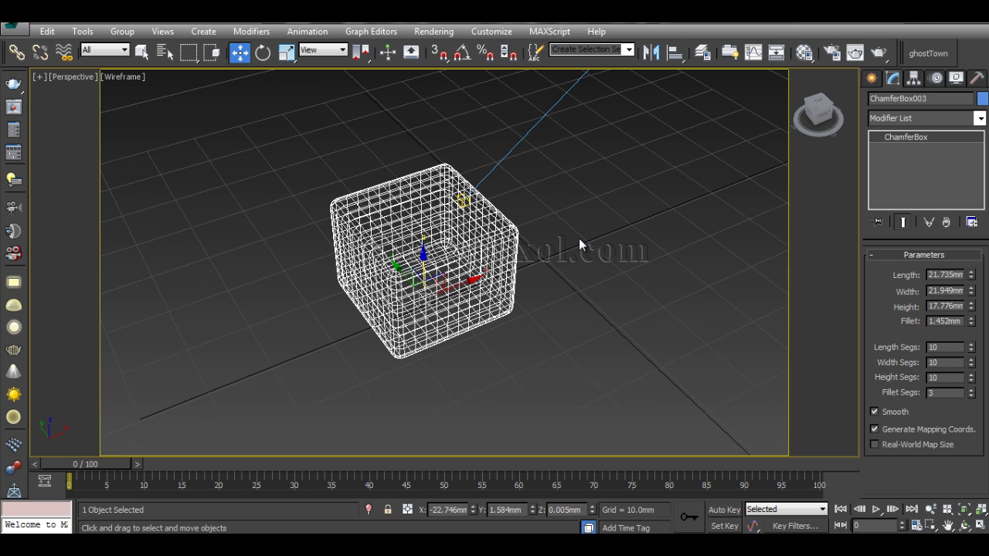
left_click(911, 119)
key("n")
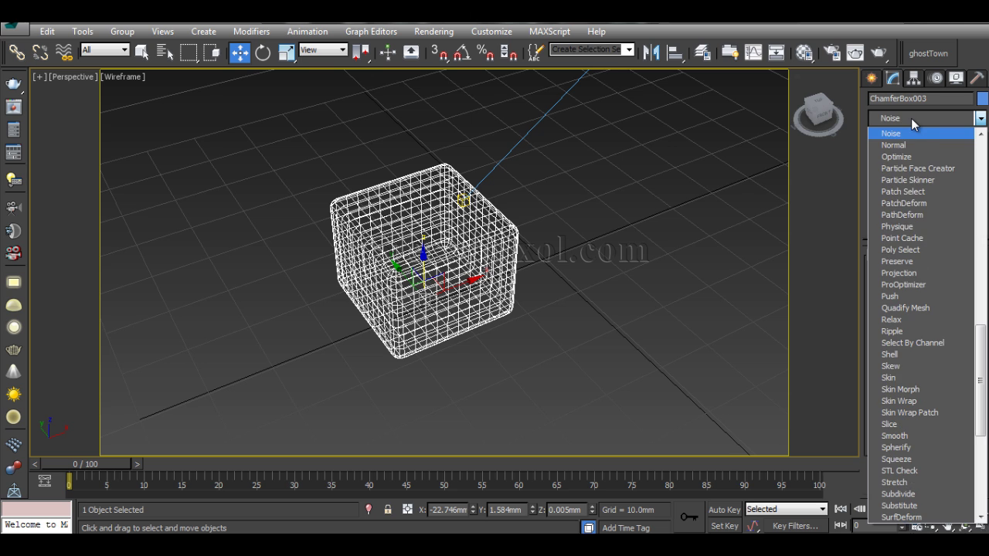
key("Return")
middle_click_drag(477, 300, 503, 291, "alt")
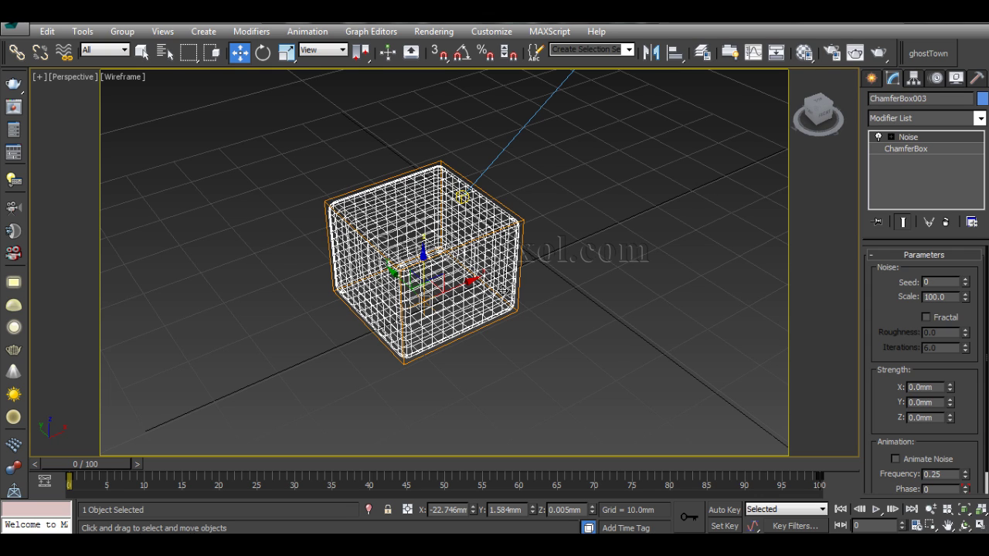
key("F3")
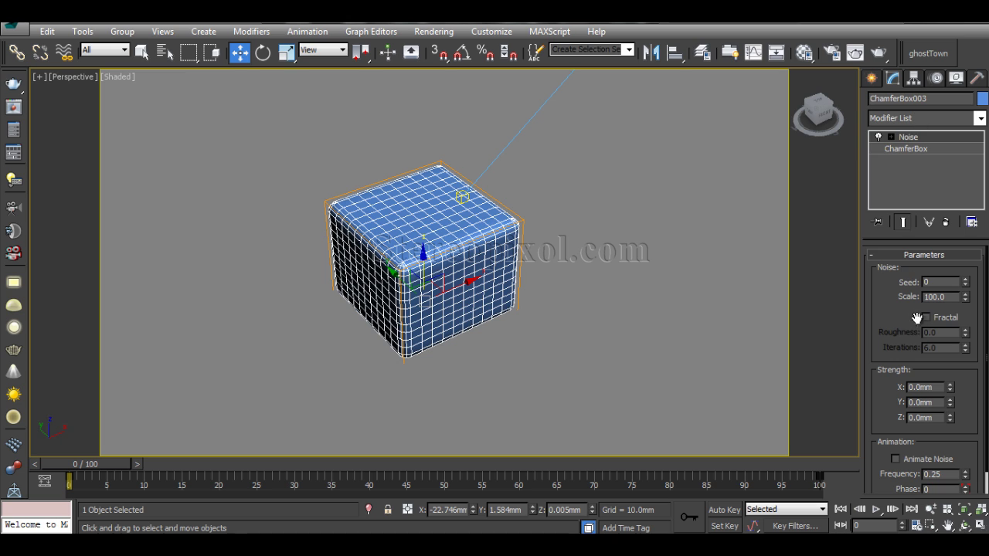
Step: Set the Noise modifier's scale to 11.0 and its strength to X 1.12 mm, Y 2.27 mm and Z 1.5 mm
left_click_drag(950, 389, 952, 370)
left_click_drag(950, 418, 952, 369)
left_click_drag(965, 298, 966, 313)
mouse_move(966, 351)
left_mouse_down()
mouse_move(967, 378)
mouse_move(968, 363)
mouse_move(950, 345)
left_mouse_up()
left_click_drag(949, 403, 941, 275)
left_click_drag(950, 419, 948, 379)
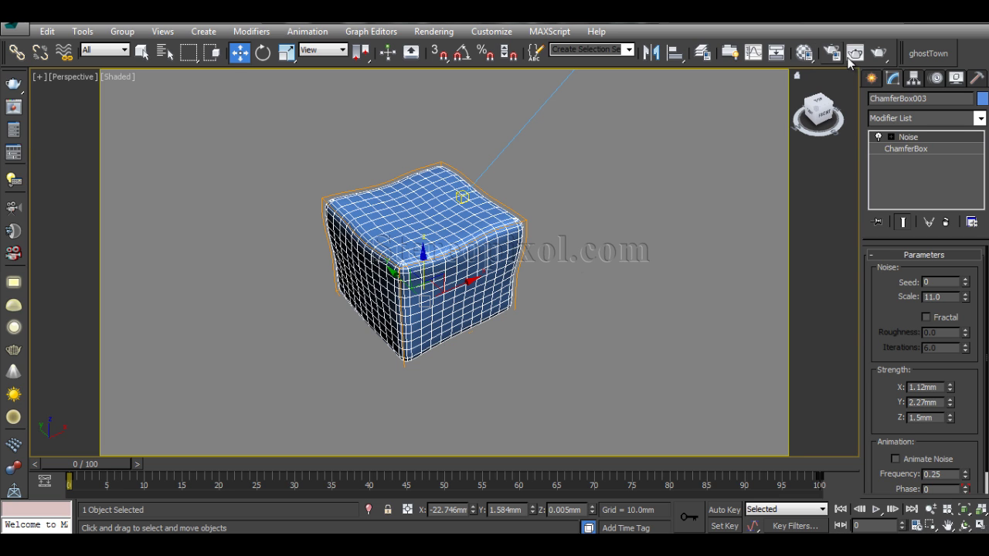
Step: Select the unused 05 - Default sample in the Material Editor and rename the material Ice
left_click(804, 51)
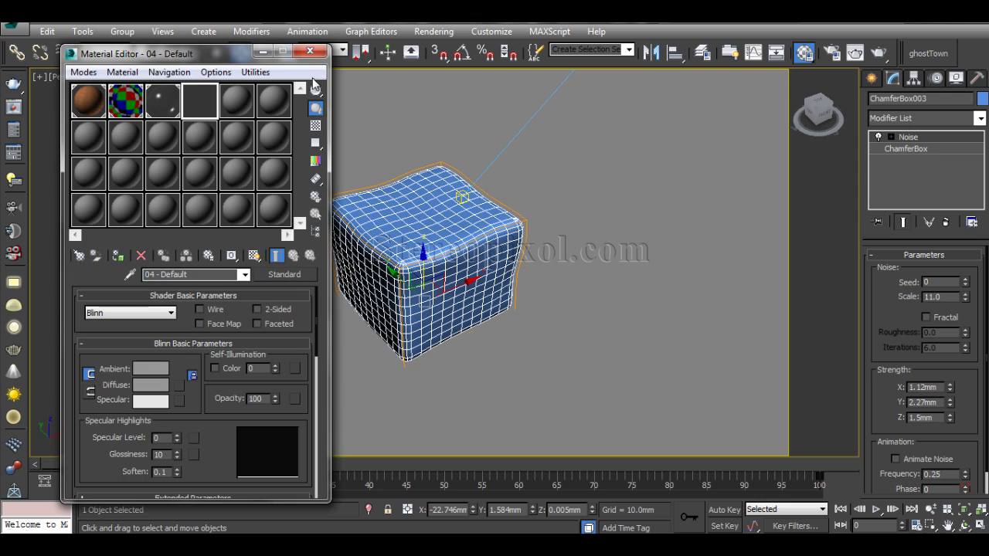
left_click_drag(193, 61, 406, 52)
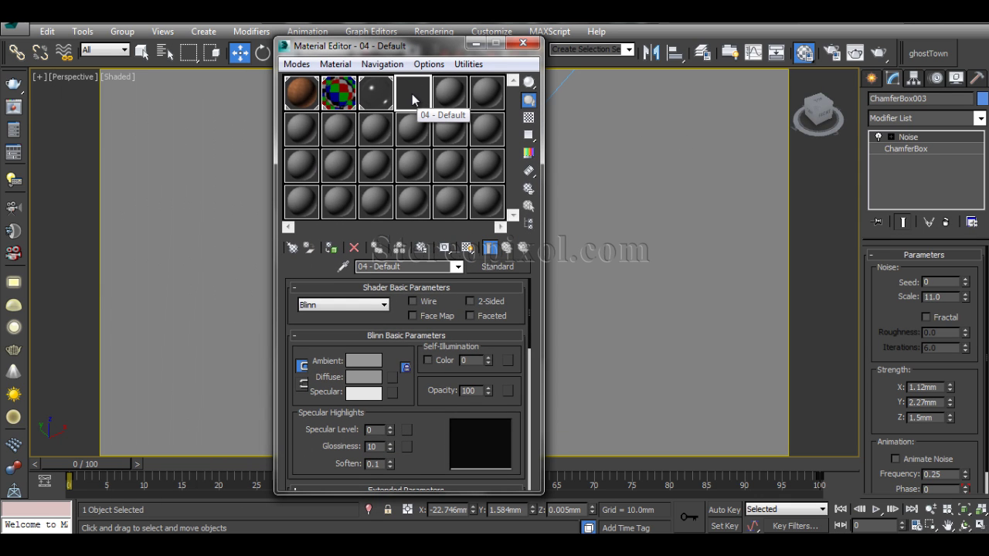
left_click(449, 94)
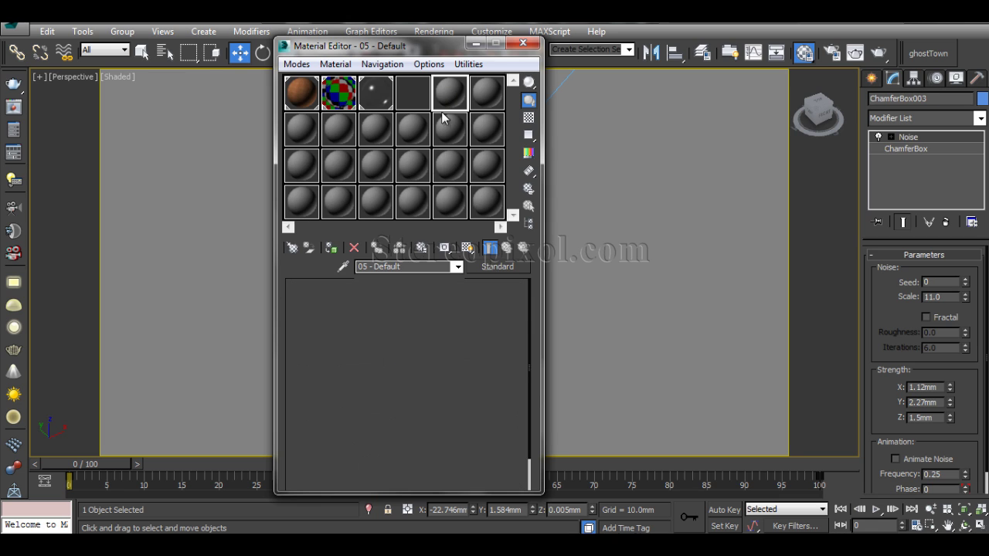
left_click(409, 266)
type("I")
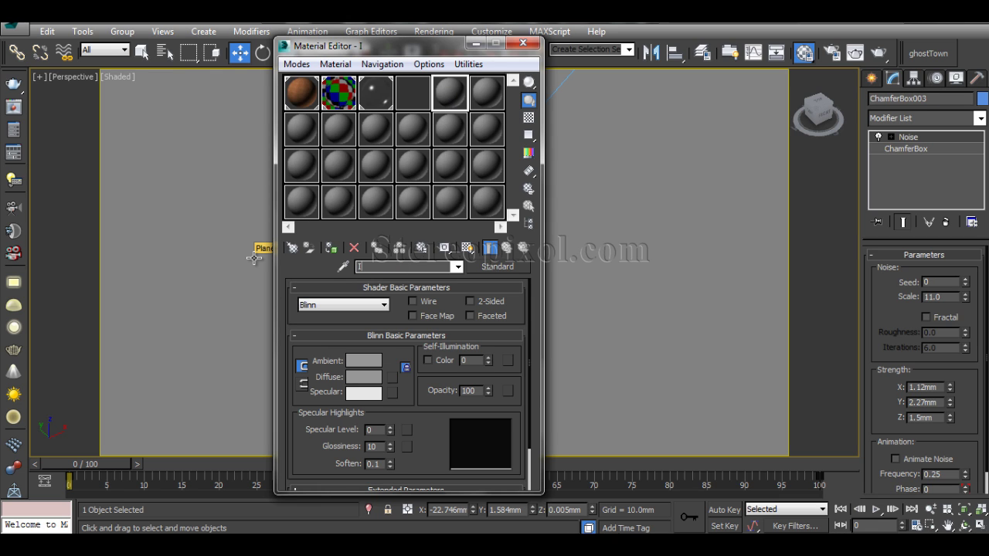
type("ce")
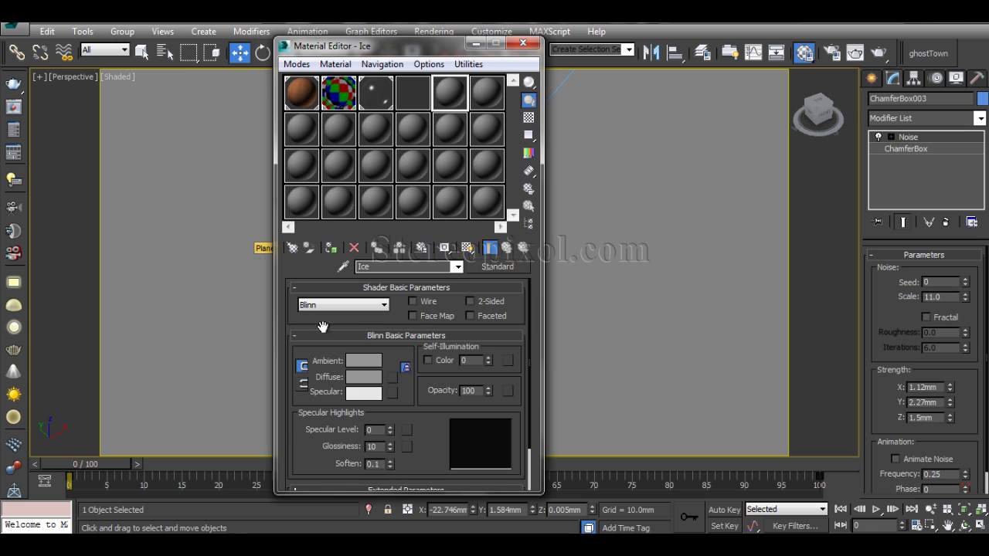
Step: Try the Ice material's opacity at 0, and restore it to 100
scroll(433, 348, "down", 2)
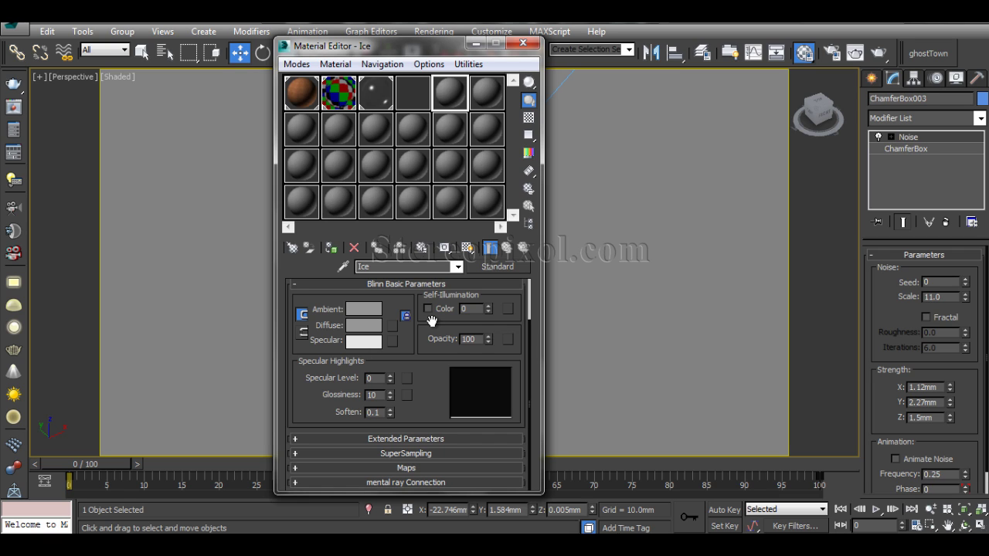
right_click(488, 341)
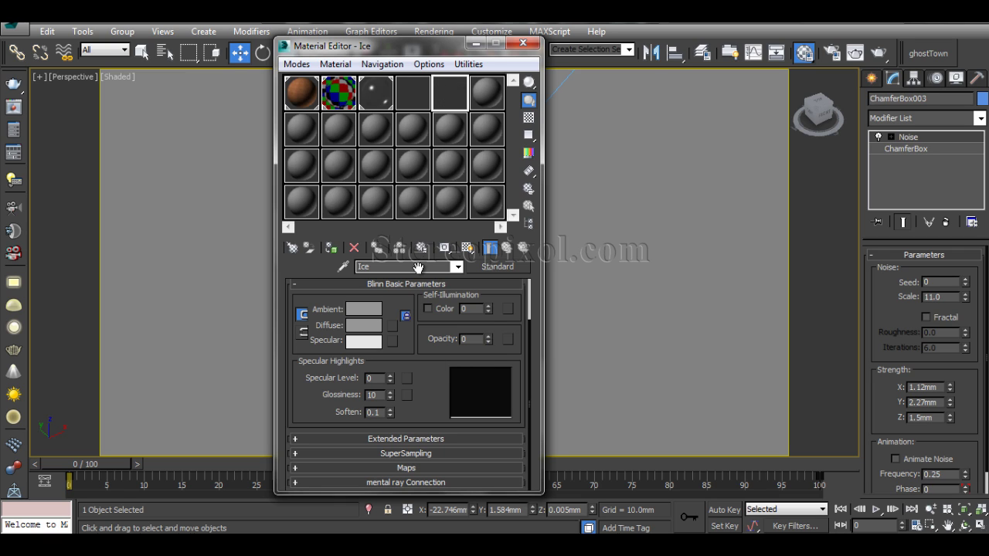
left_click(467, 339)
type("100")
key("Return")
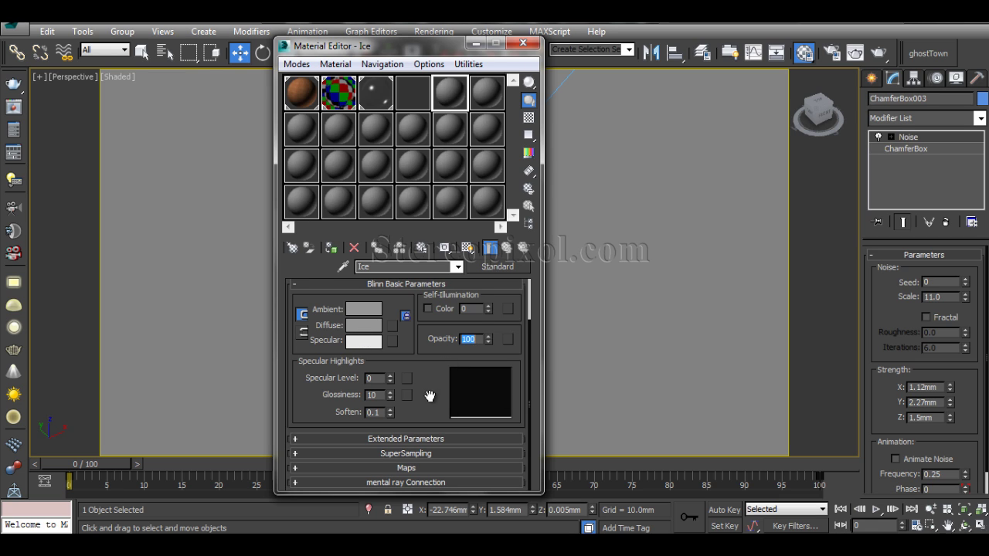
Step: Give the Ice material a Raytrace refraction map and assign the material to the chamfer box
left_click(408, 469)
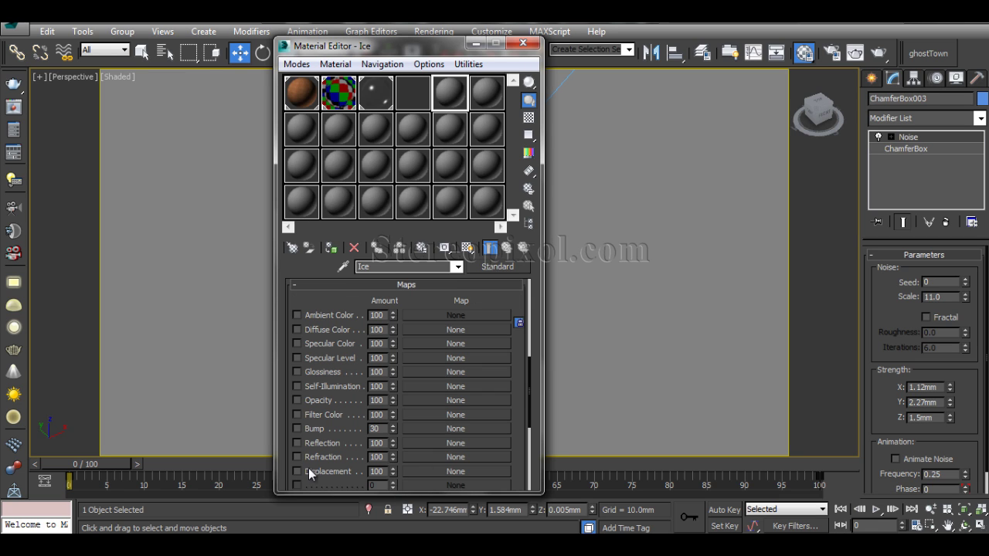
left_click(475, 457)
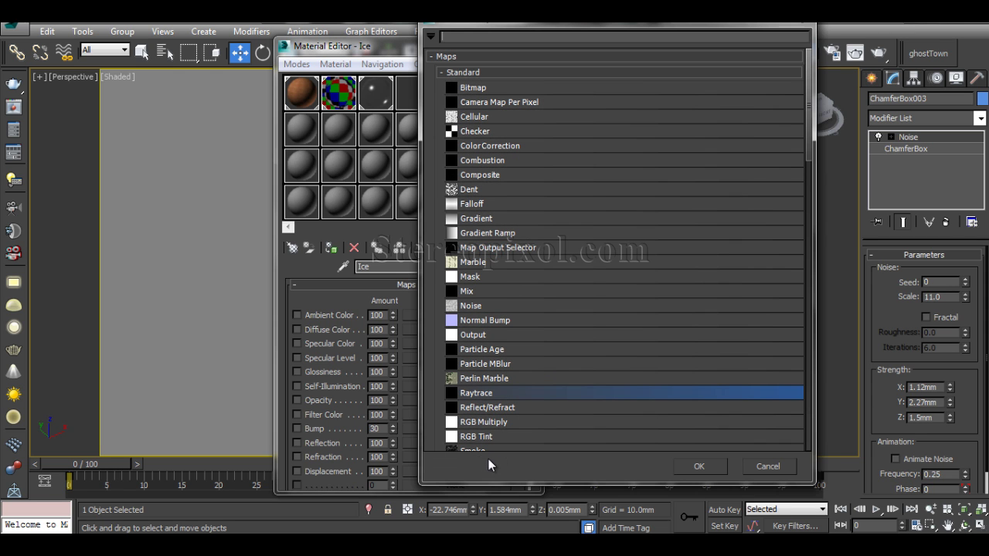
double_click(483, 393)
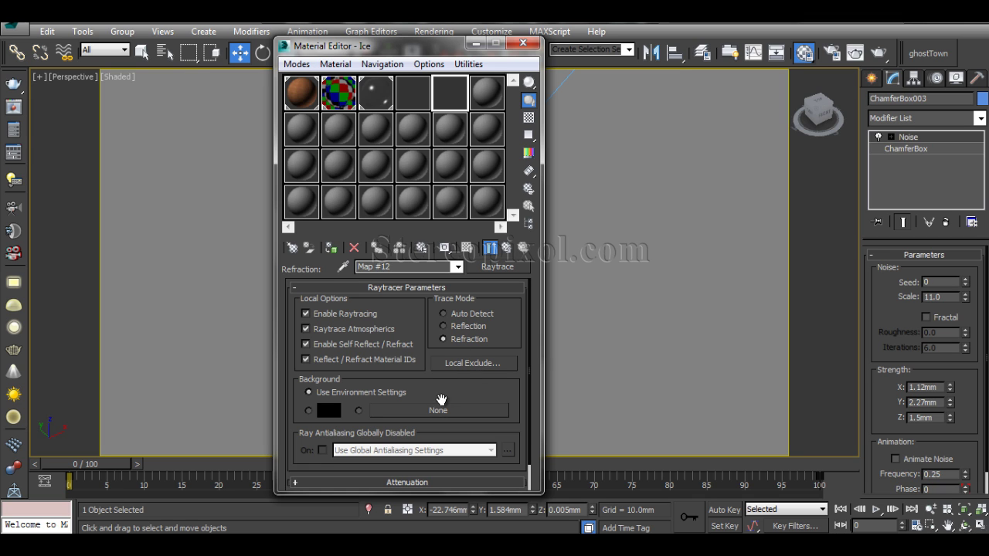
left_click_drag(429, 47, 189, 43)
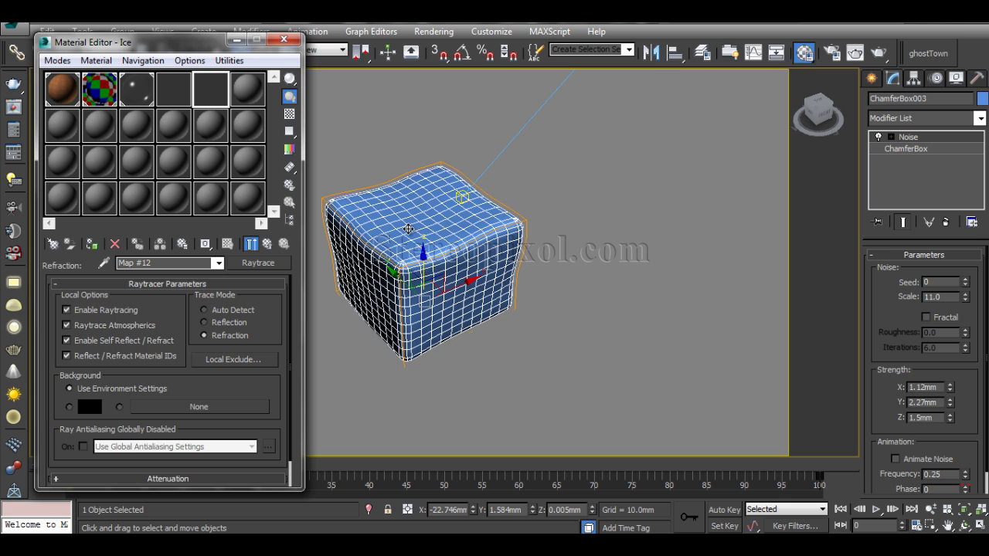
left_click(91, 243)
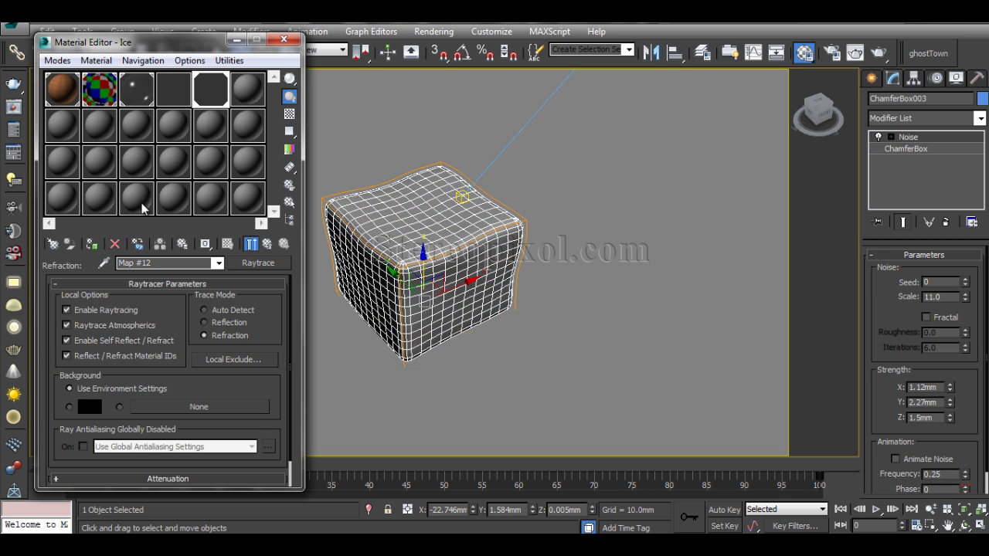
Step: Turn on the checkered background for the Ice sample and inspect its refraction in an enlarged preview
left_click(290, 114)
double_click(210, 104)
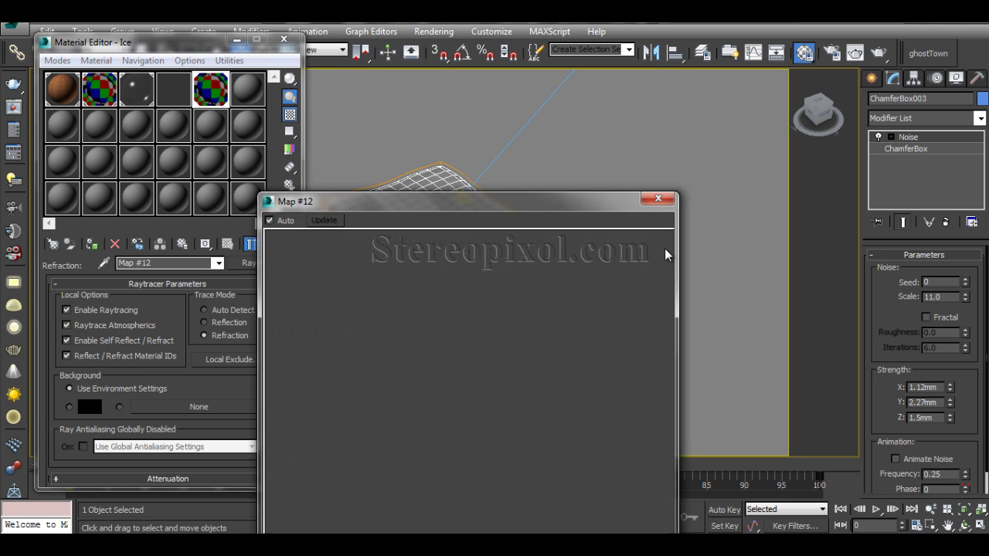
left_click_drag(552, 209, 627, 44)
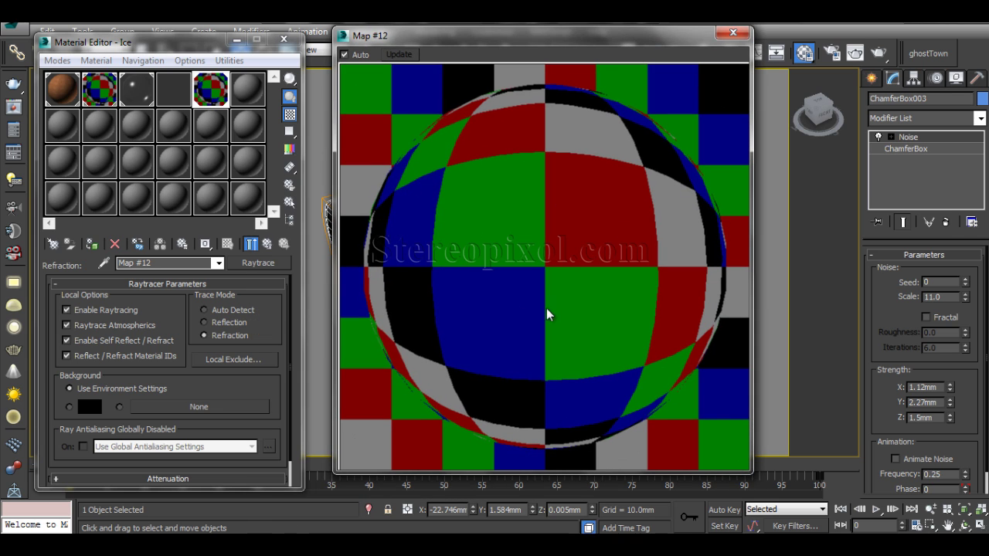
left_click(733, 32)
Step: Render the perspective view to check the refraction on the box, and close the rendered frame
left_click_drag(206, 48, 302, 52)
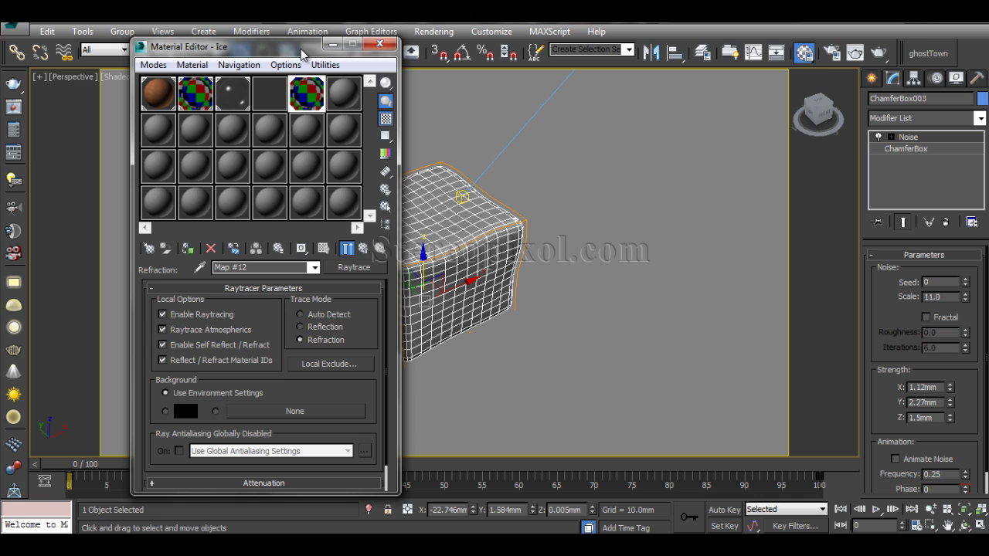
left_click(878, 53)
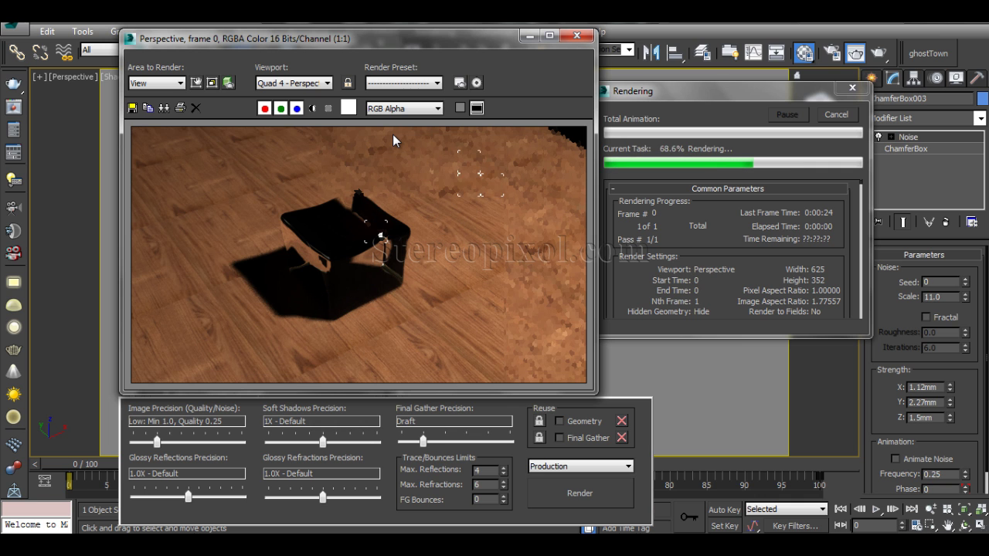
left_click(576, 36)
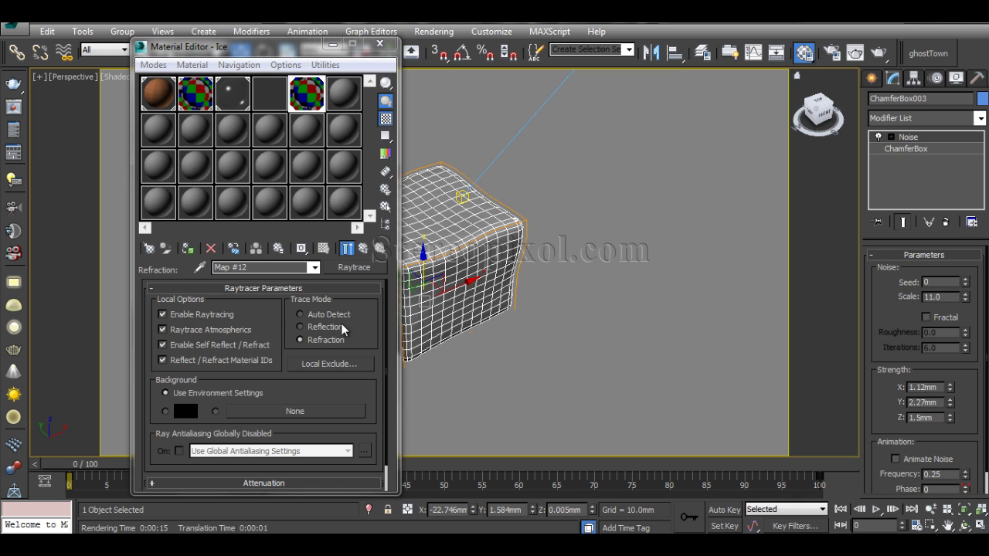
Step: Return to the Ice material's main parameters and assign a Falloff map to its opacity
scroll(360, 417, "down", 1)
left_click(363, 248)
scroll(301, 374, "up", 5)
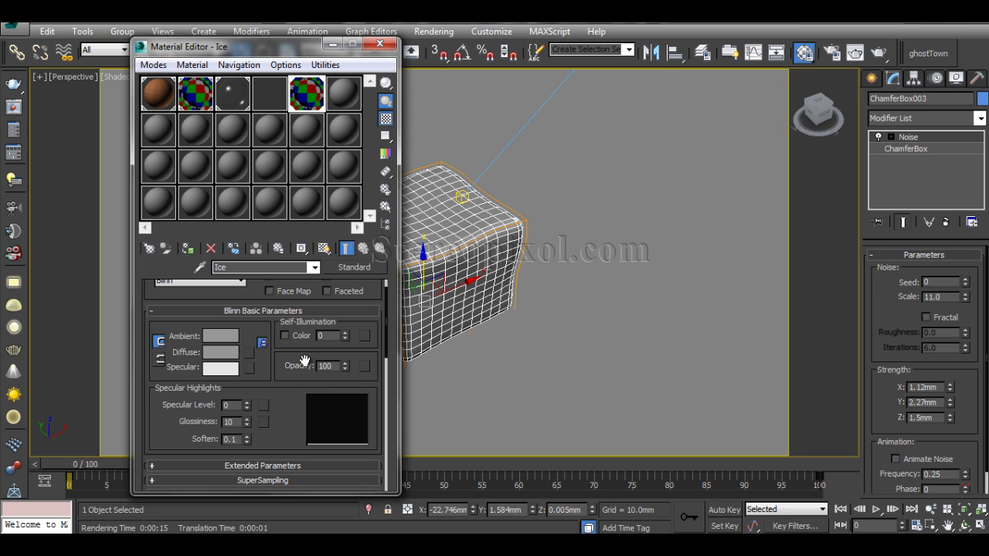
left_click(365, 367)
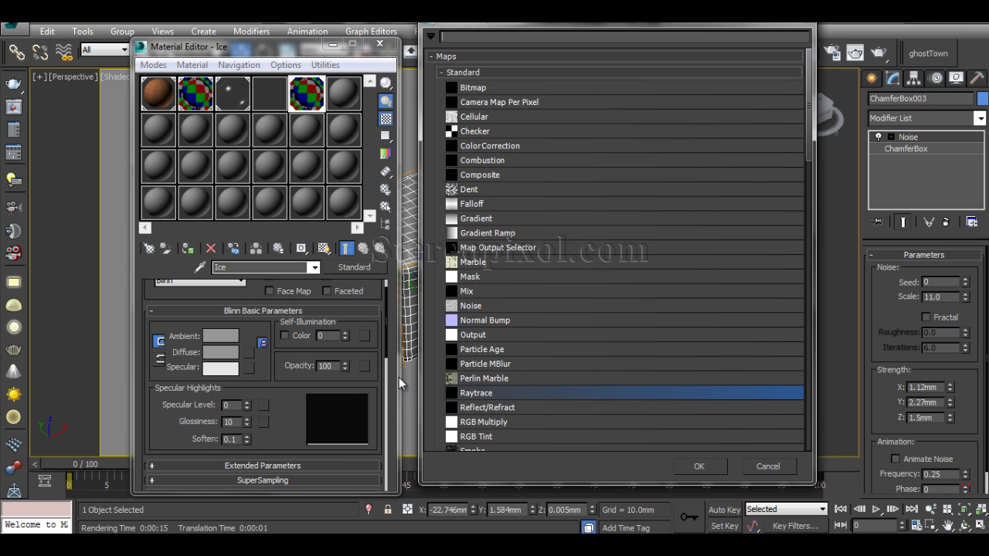
double_click(481, 204)
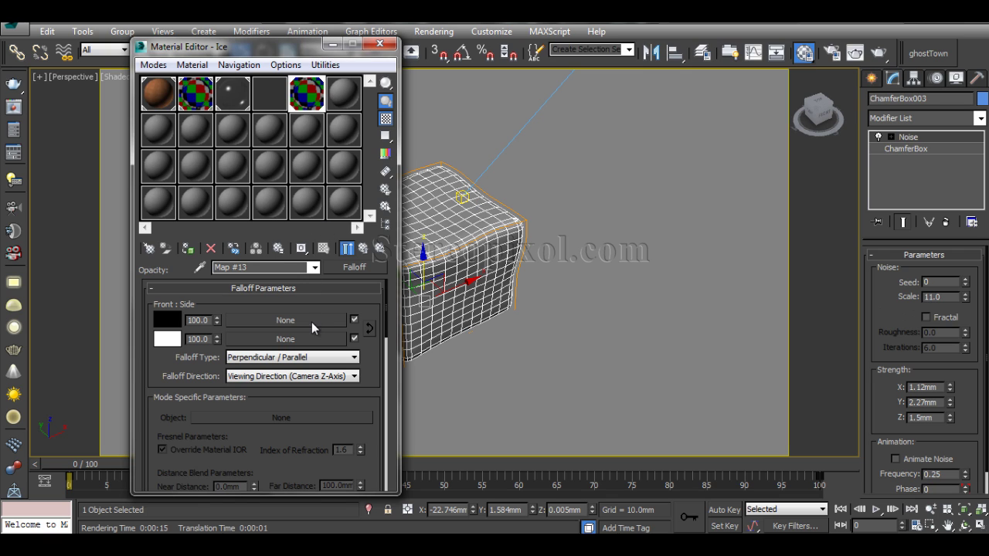
Step: Set the opacity map's falloff type to Fresnel and open an enlarged preview of the Ice sample beside the material settings
left_click(247, 358)
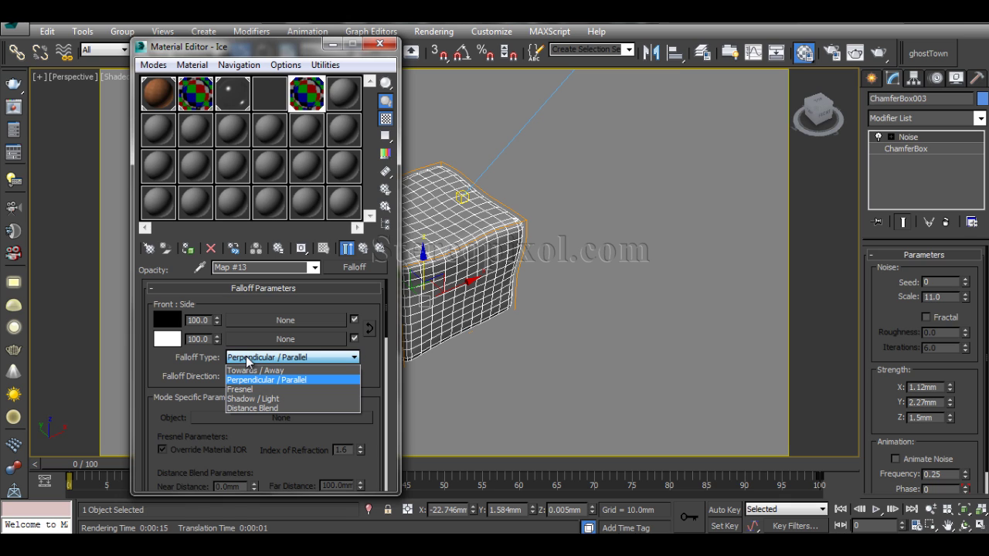
left_click(249, 390)
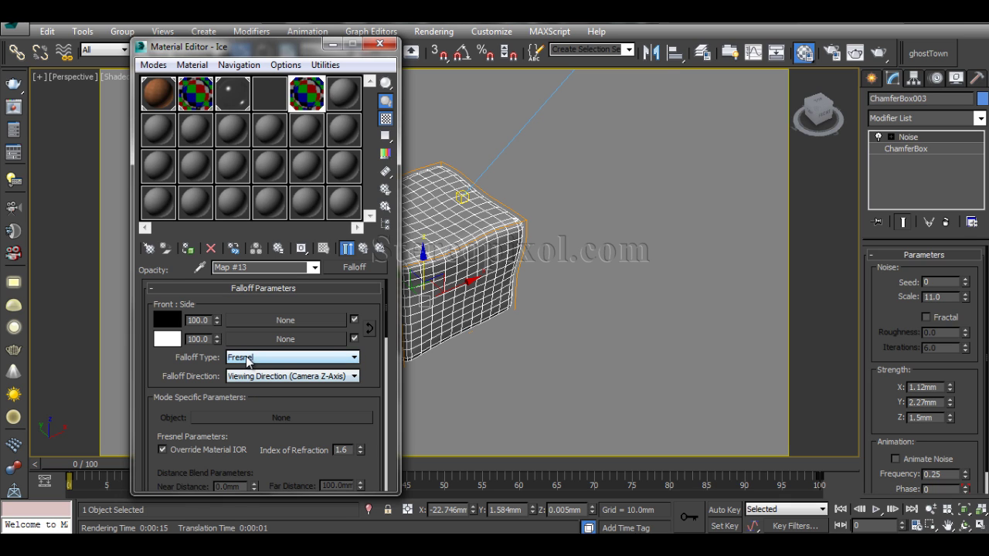
left_click(344, 97)
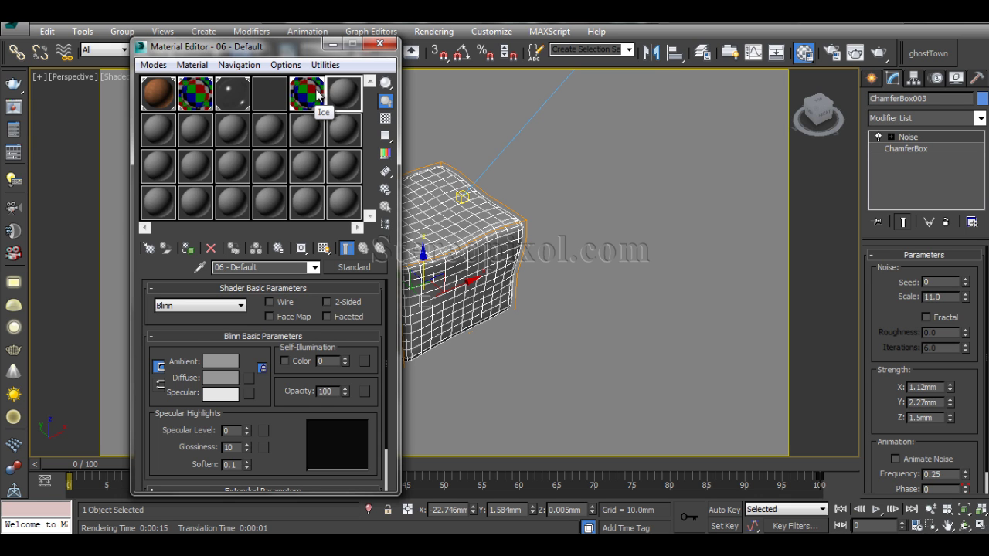
double_click(308, 95)
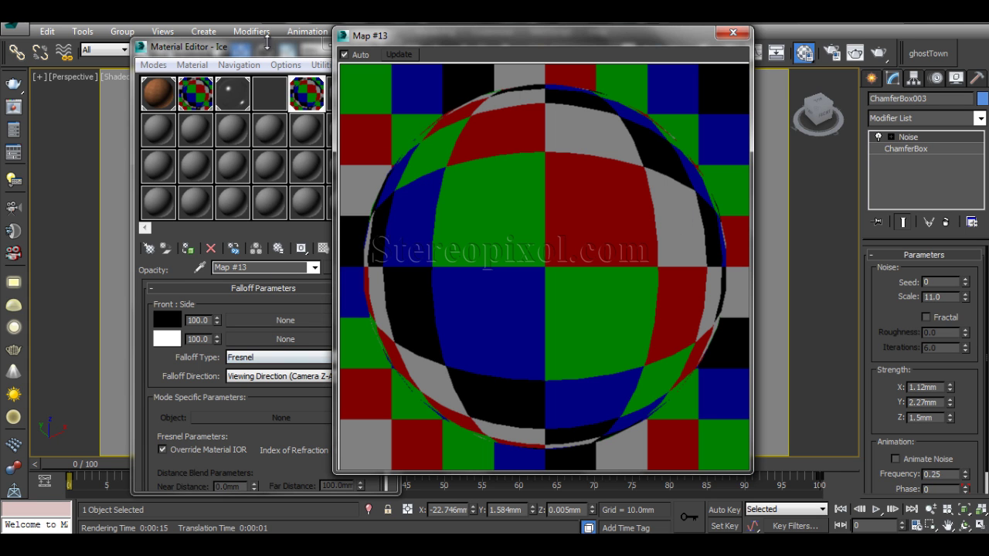
left_click_drag(277, 50, 182, 32)
left_click_drag(407, 38, 541, 34)
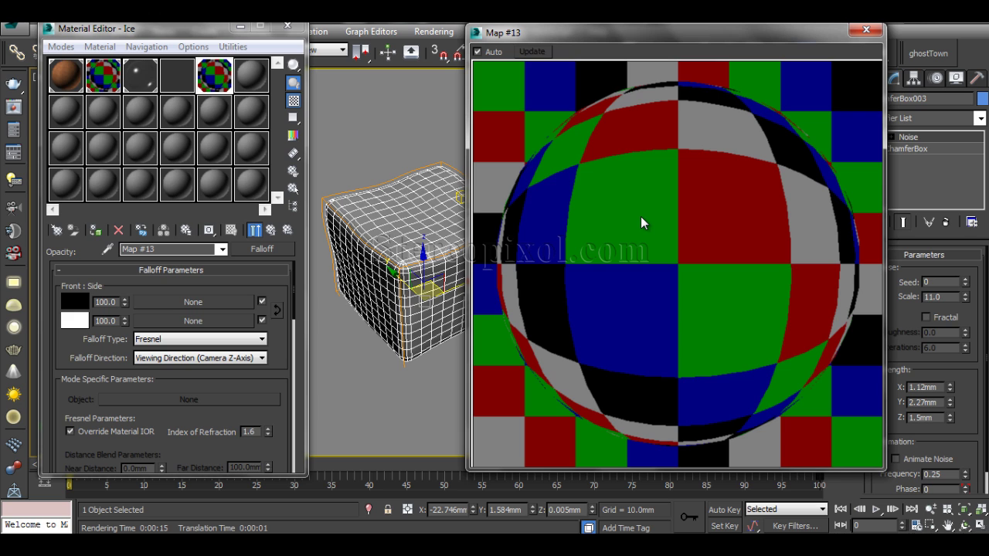
Step: Return to the Ice material's map list and re-enable its Raytrace refraction map
left_click(270, 230)
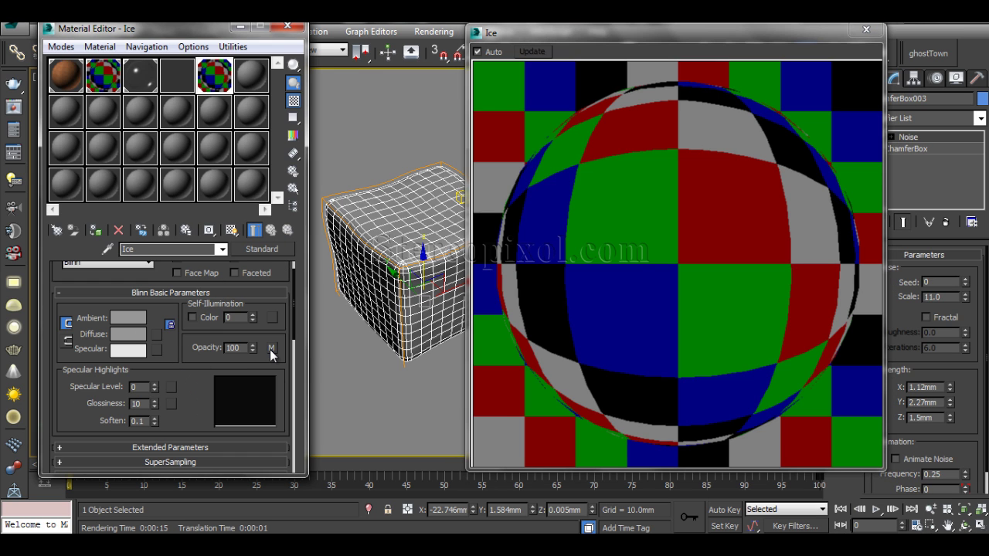
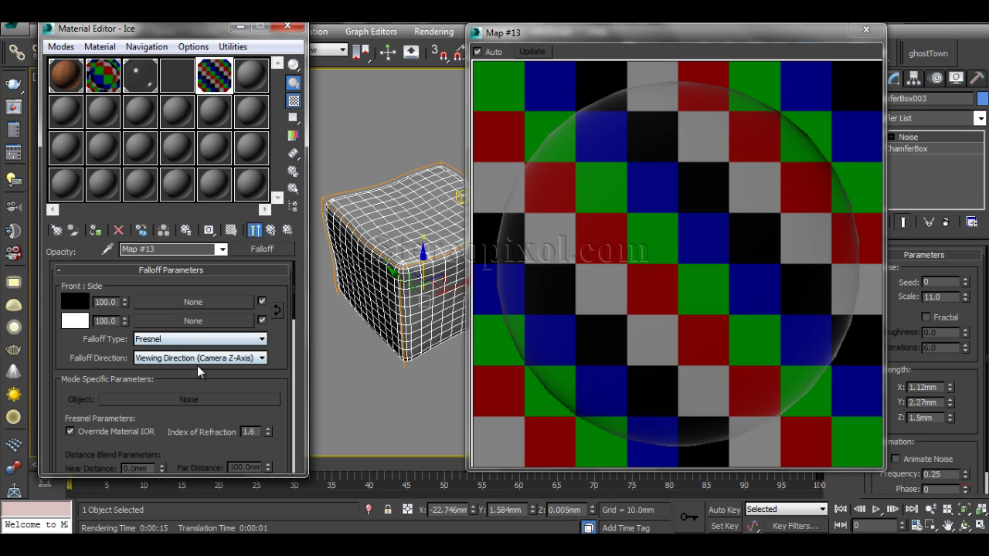
left_click(272, 230)
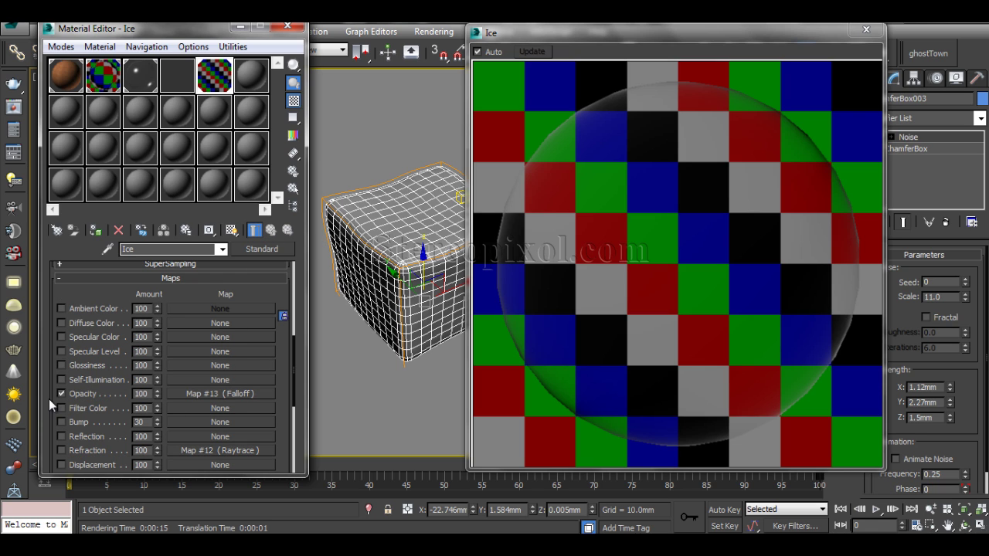
left_click(62, 451)
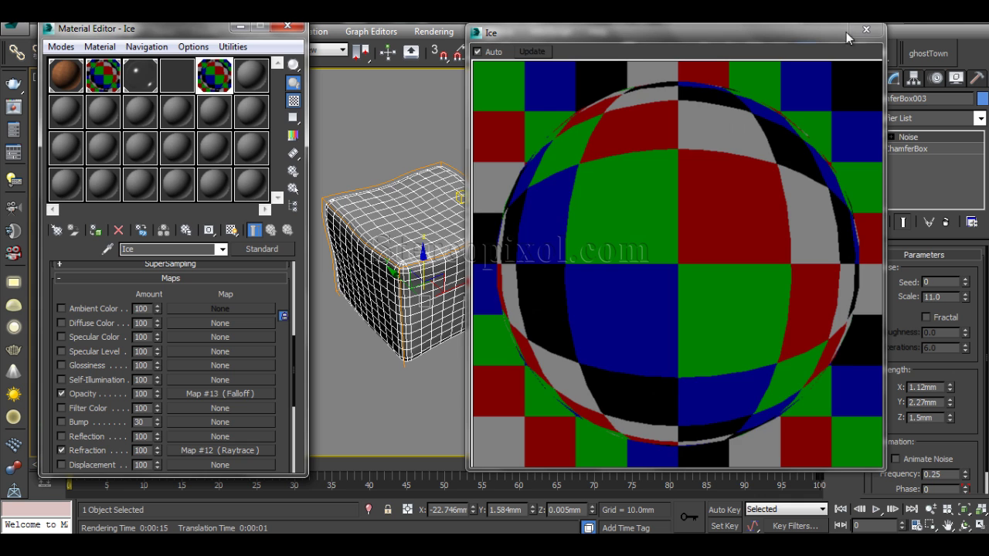
Step: Render the perspective view to check the Fresnel opacity on the box, and render it again from closer up
left_click_drag(796, 35, 761, 70)
left_click(854, 53)
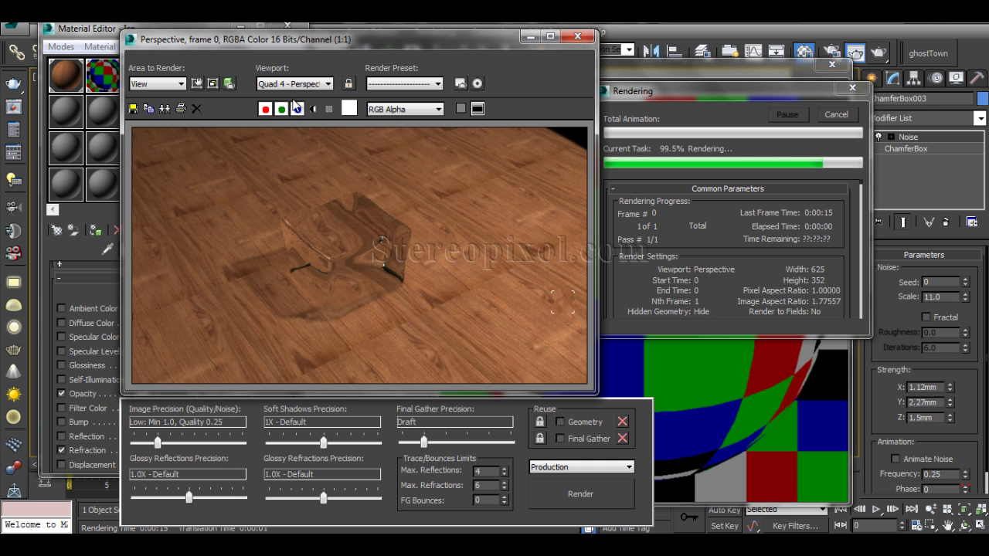
left_click_drag(317, 42, 637, 58)
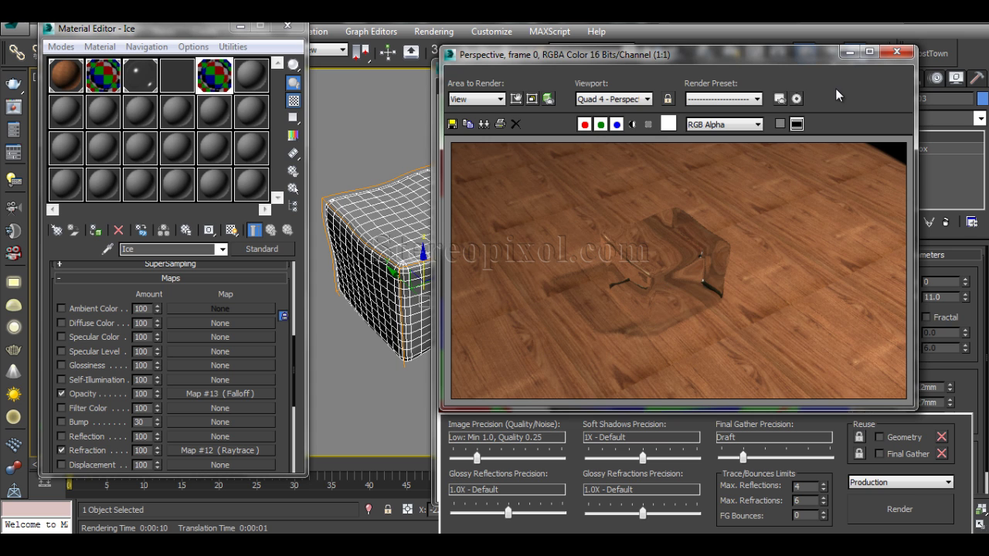
left_click(897, 52)
scroll(377, 247, "up", 4)
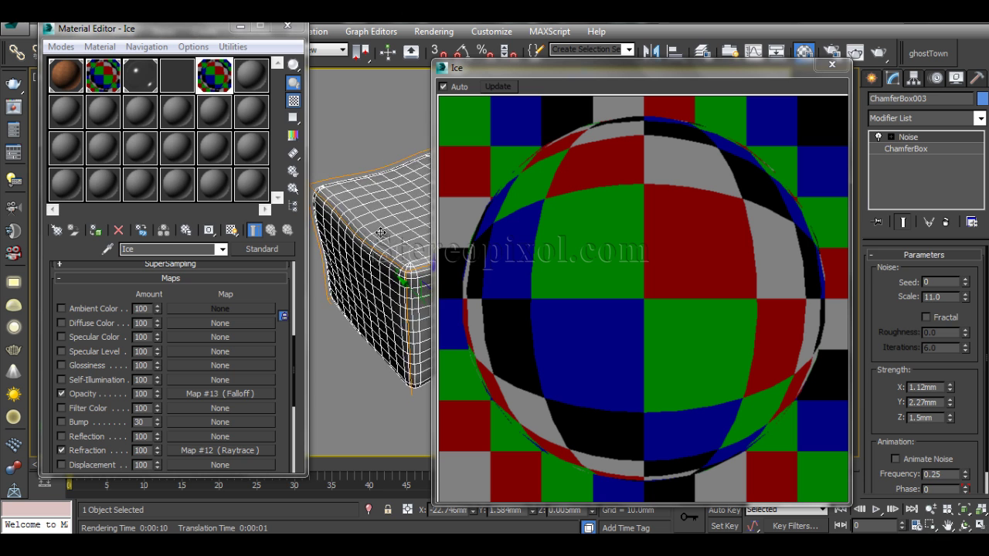
key("shift+q")
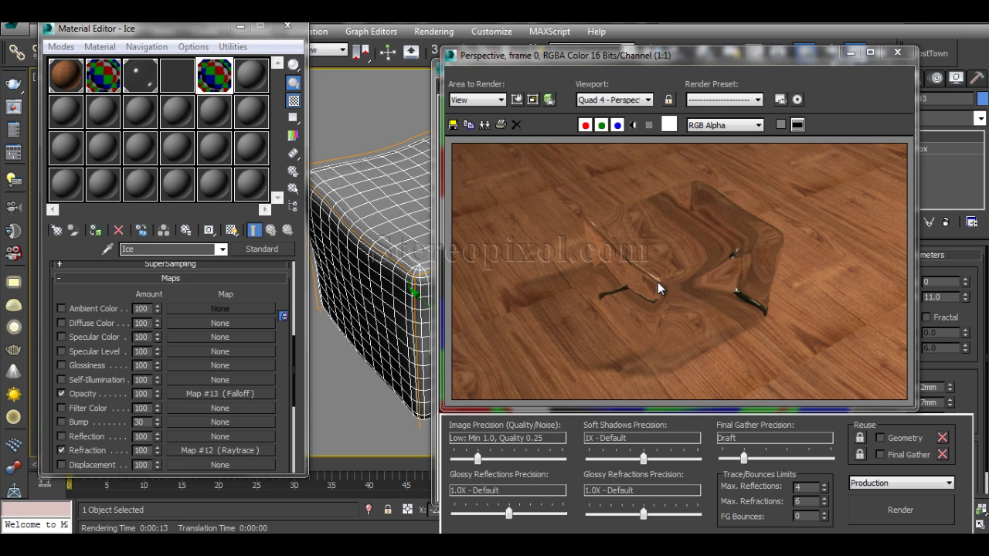
Step: Assign a Noise map to the Ice material's bump and set the noise size to 10
left_click_drag(285, 418, 286, 375)
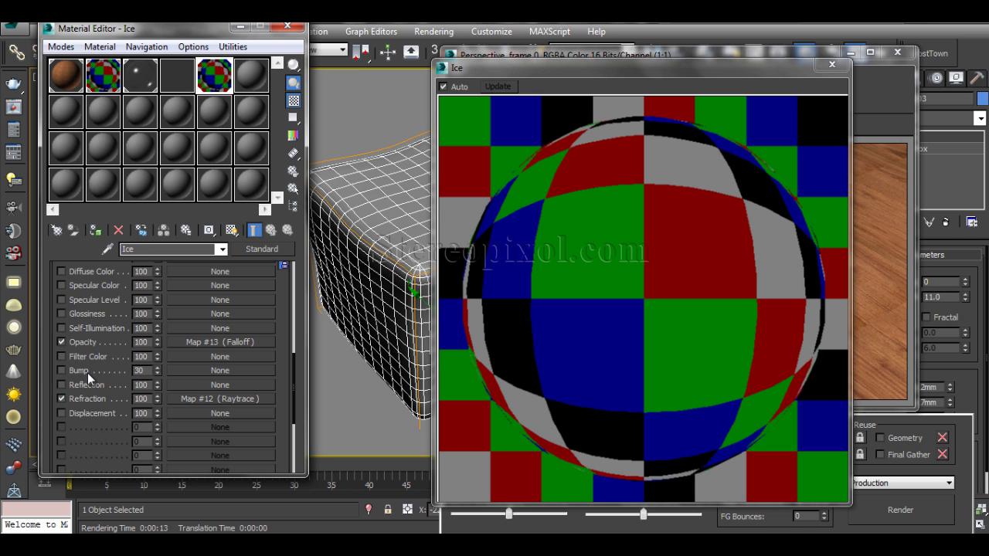
left_click(200, 371)
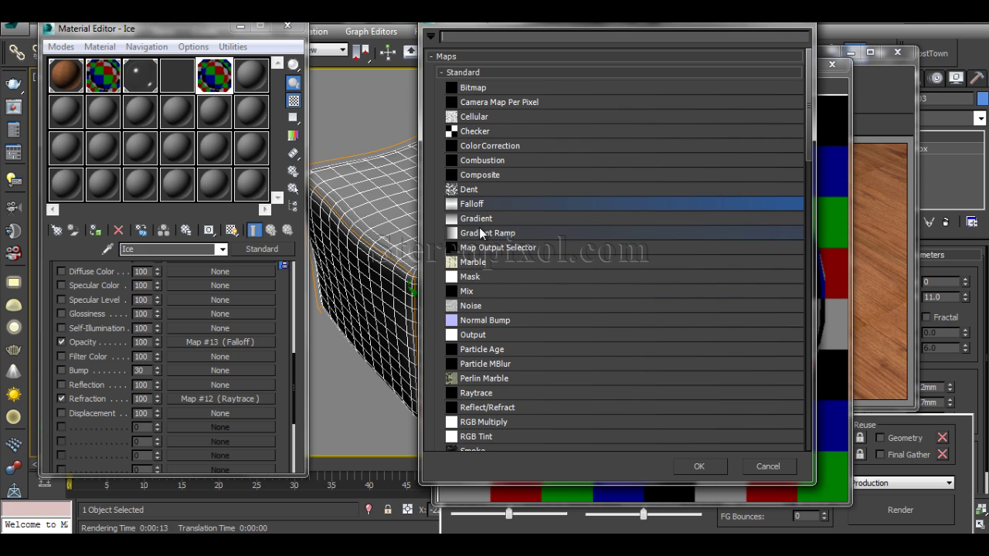
double_click(482, 308)
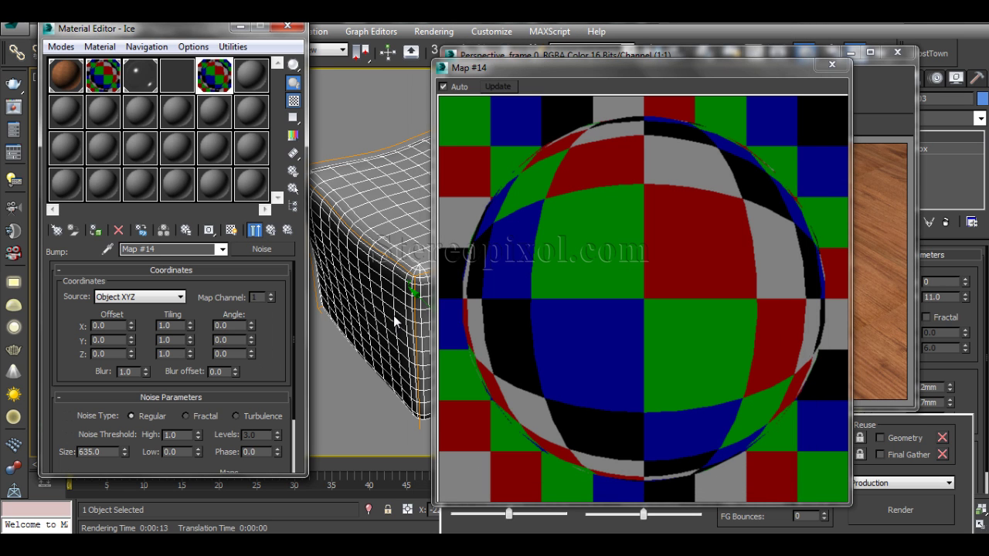
double_click(108, 453)
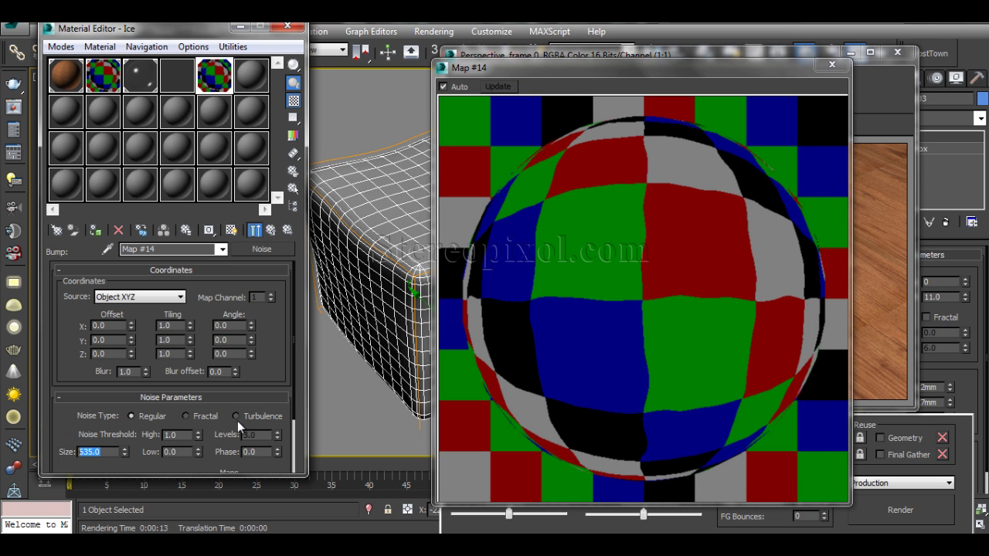
type("10")
key("Return")
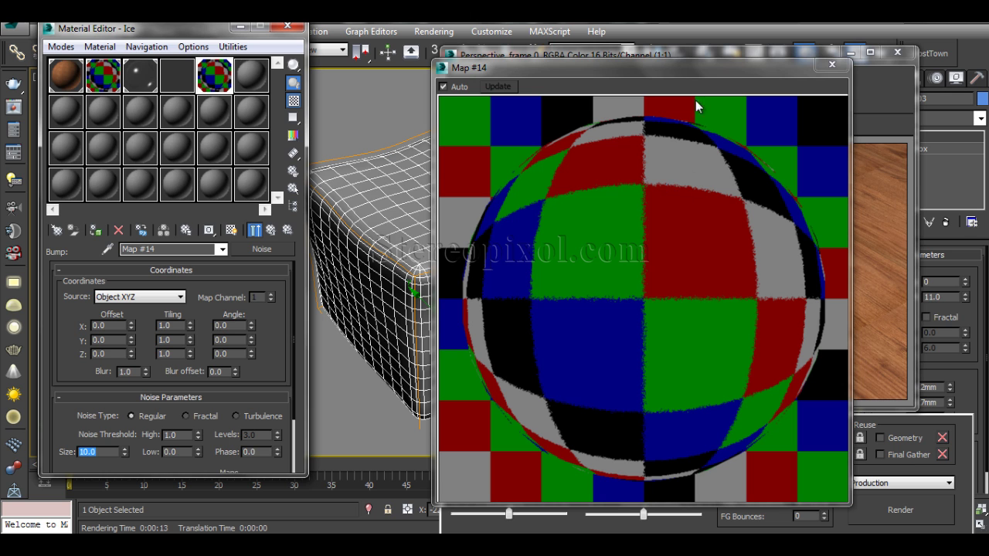
Step: Compare the bumped Ice preview with the last render, close the preview, and render the perspective view again
left_click_drag(711, 71, 390, 36)
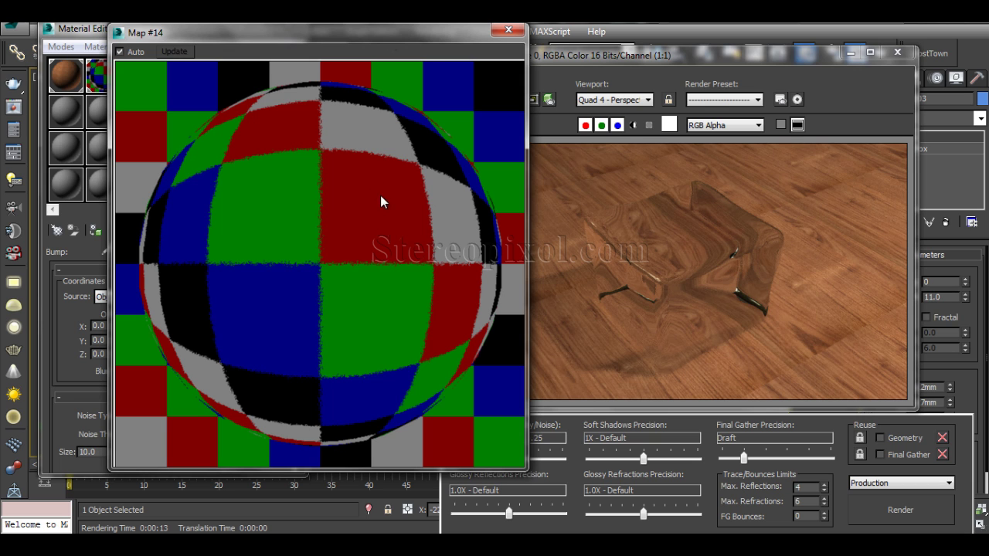
left_click_drag(423, 35, 515, 52)
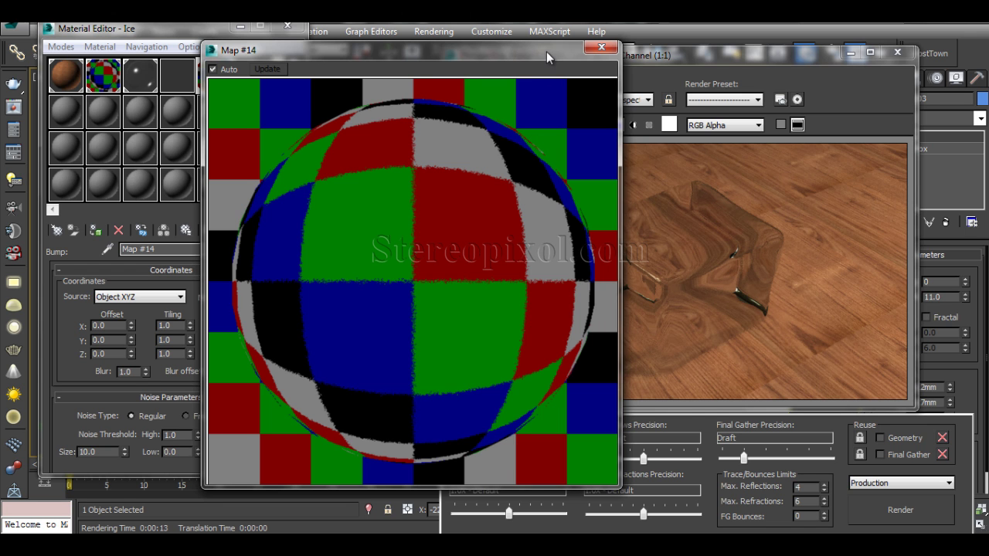
left_click_drag(546, 51, 670, 61)
left_click(686, 55)
left_click_drag(741, 51, 565, 47)
left_click(879, 56)
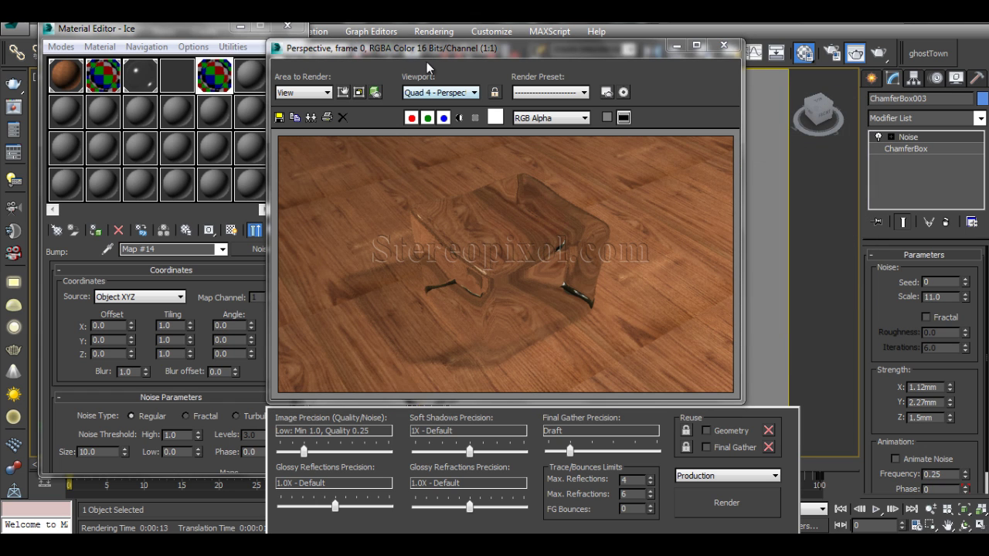
left_click_drag(439, 49, 594, 42)
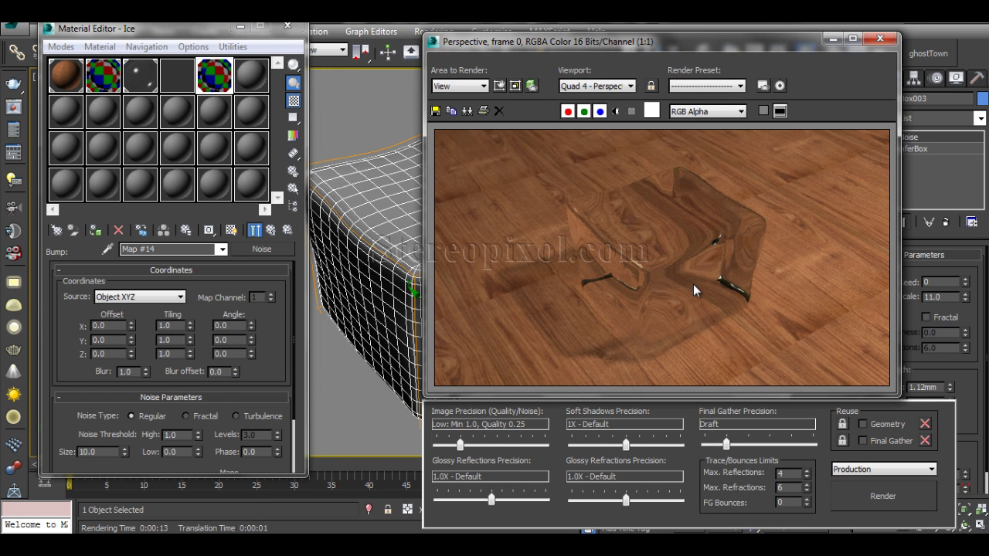
Step: Set the bump Noise map's size to 58.5 while checking the distortion in an enlarged Ice preview
left_click(271, 229)
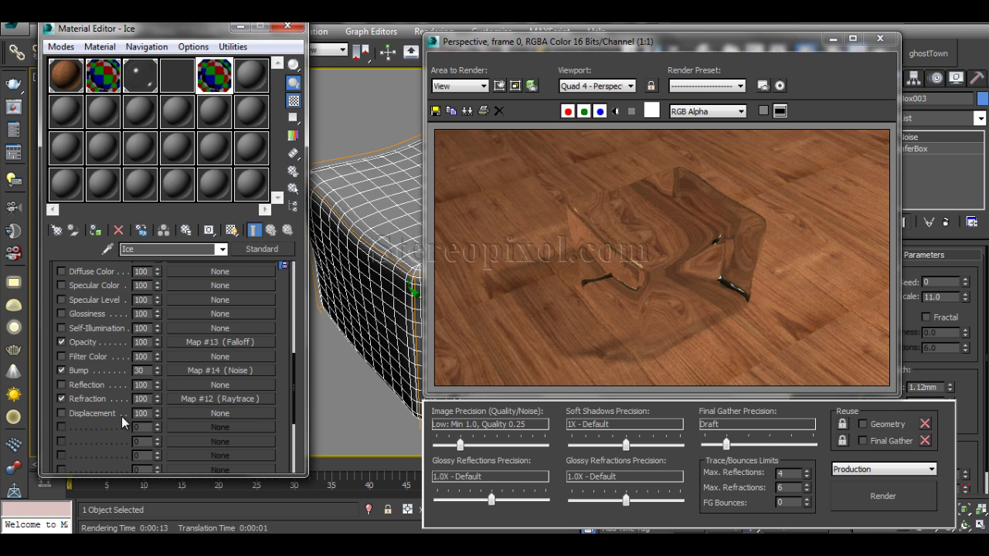
left_click(219, 371)
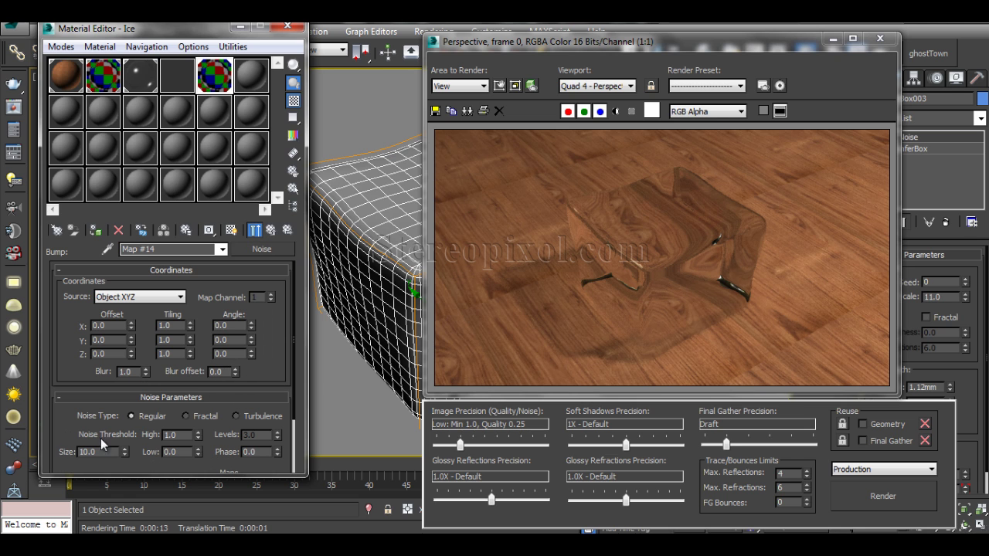
double_click(218, 78)
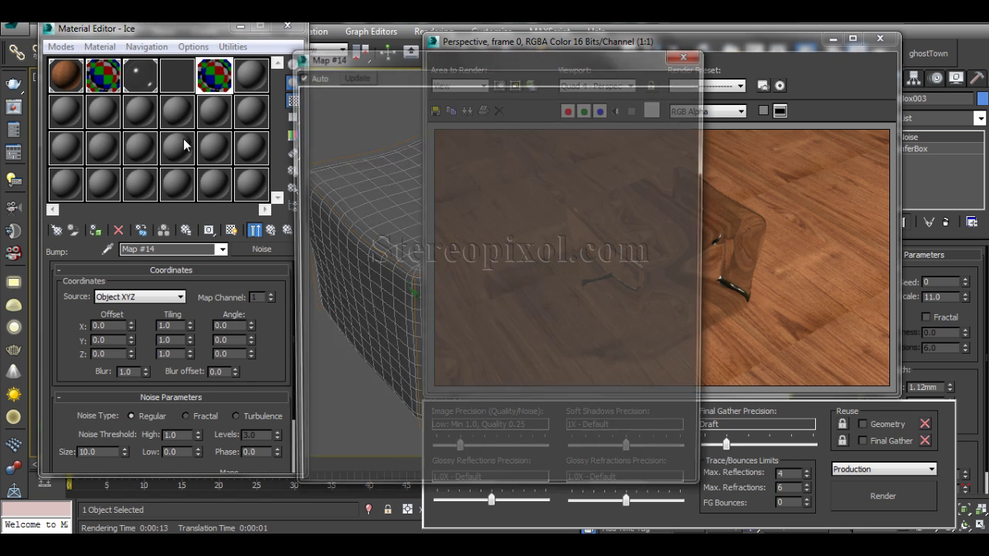
mouse_move(126, 454)
left_mouse_down()
mouse_move(126, 427)
mouse_move(125, 493)
mouse_move(124, 445)
left_mouse_up()
left_click_drag(121, 353, 133, 284)
left_click_drag(126, 388, 126, 455)
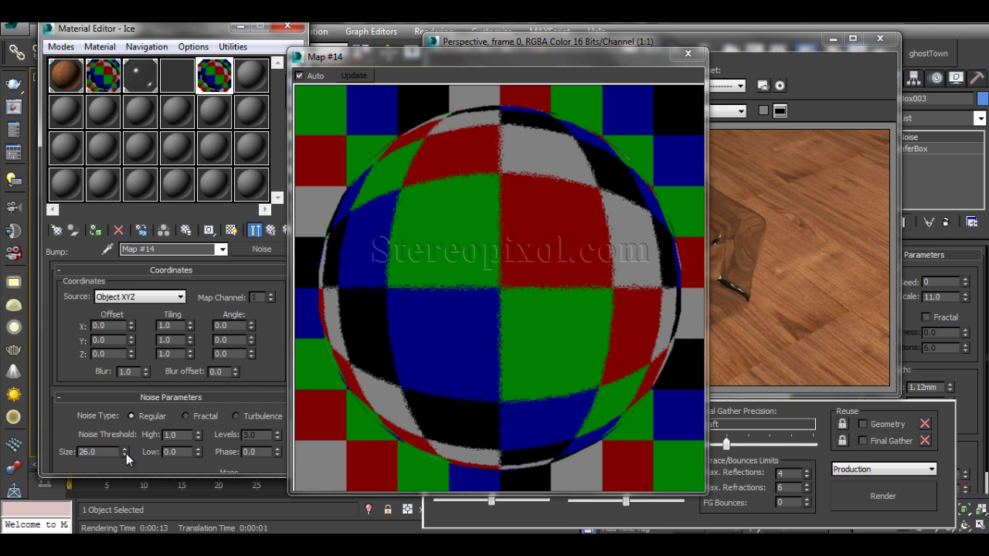
left_click_drag(121, 314, 128, 375)
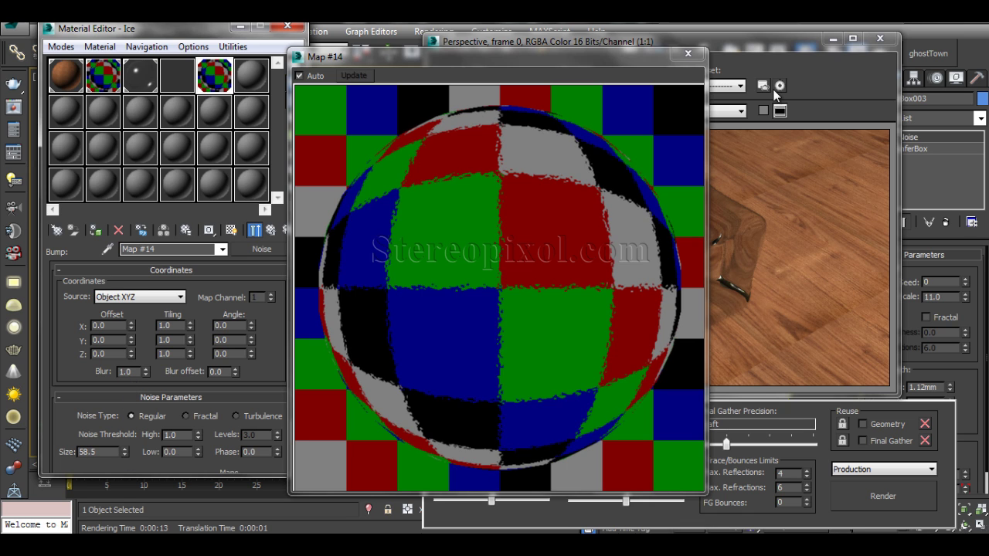
Step: Render the perspective view to check the coarser noise bump, compare it with the Ice preview, and close the preview
left_click_drag(782, 40, 662, 44)
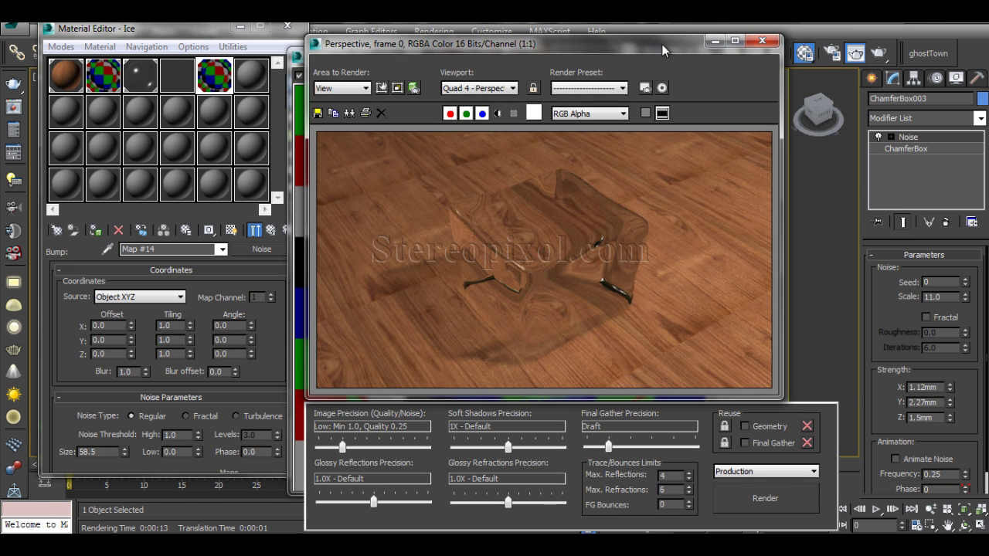
left_click(858, 60)
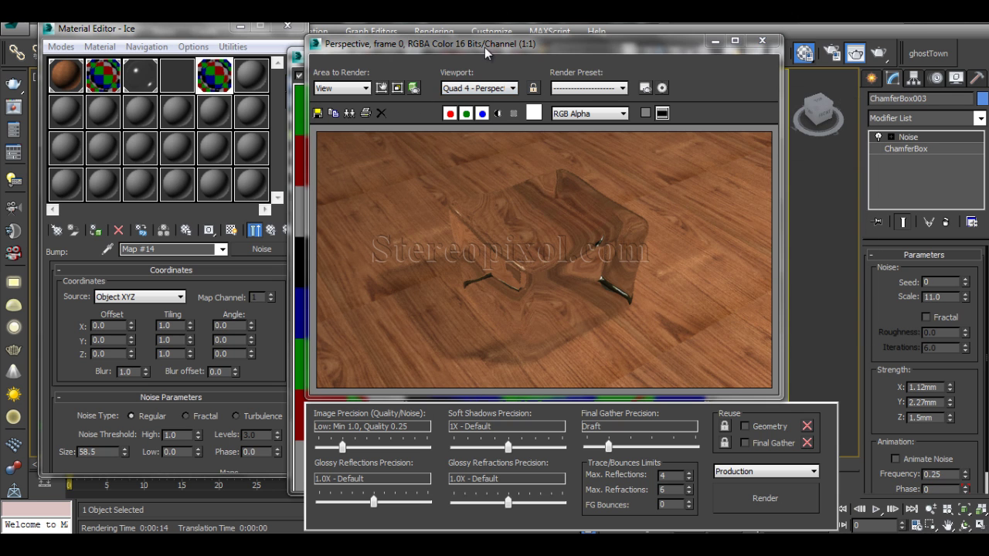
left_click_drag(485, 47, 626, 26)
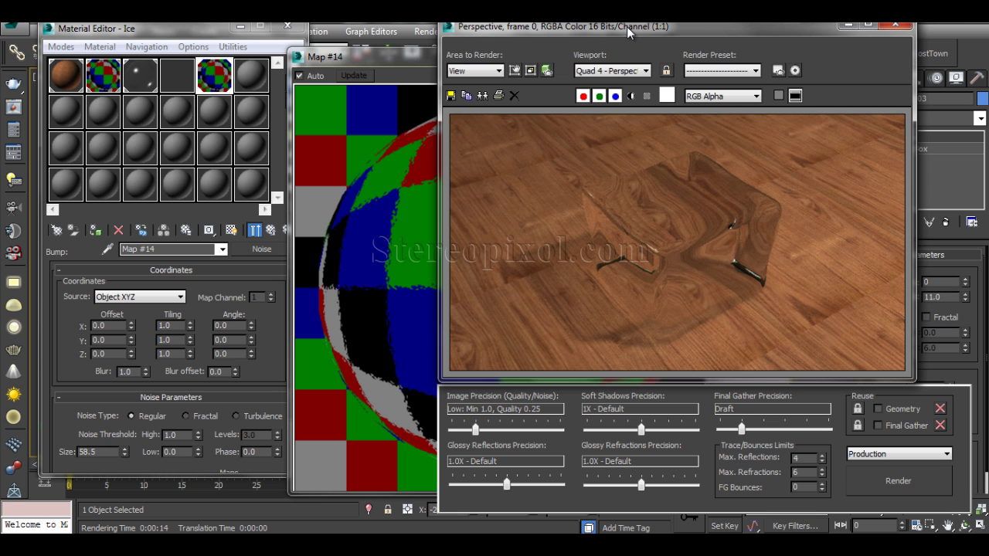
left_click_drag(383, 58, 327, 64)
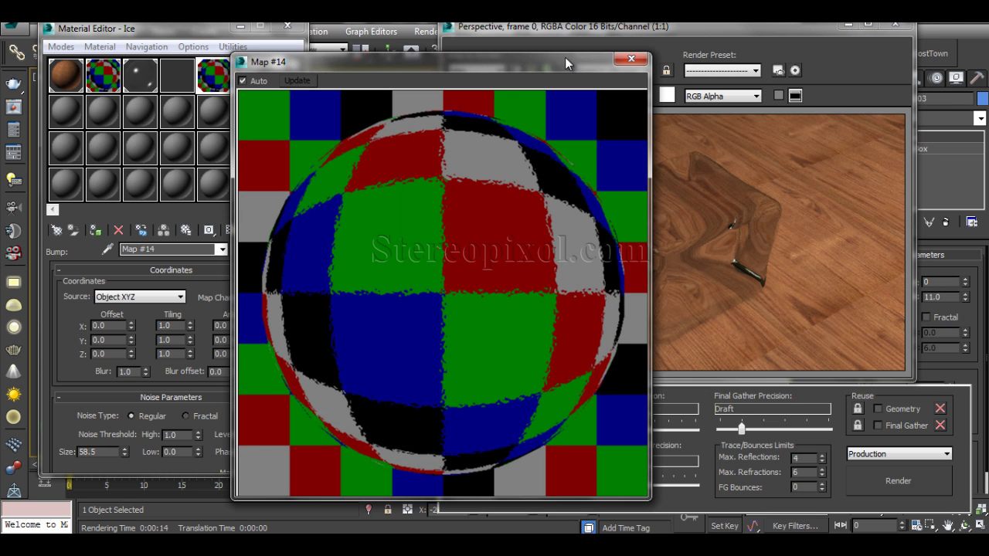
left_click(630, 60)
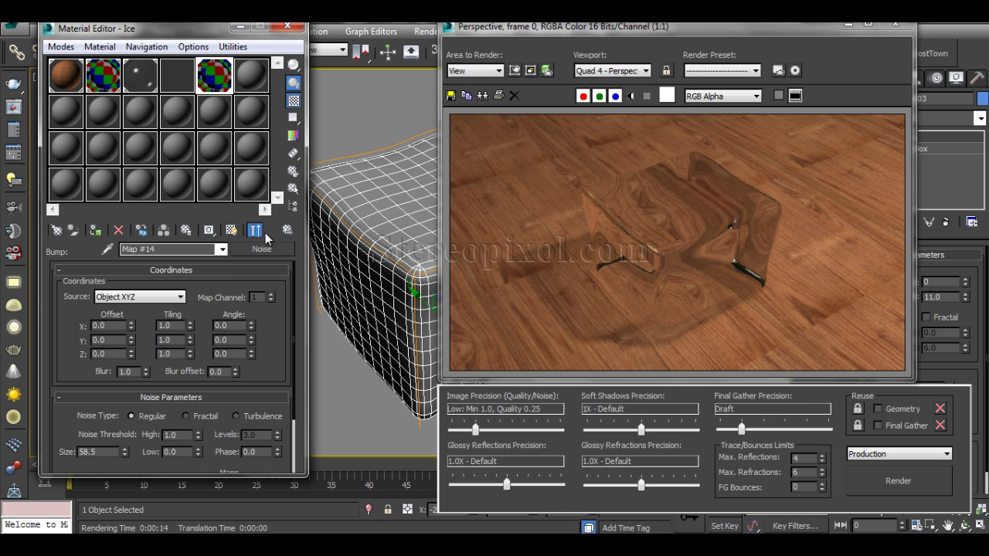
Step: Enable the Fog density effect in the Ice refraction Raytrace map's Refractive Material Extensions and render the perspective view
left_click(229, 399)
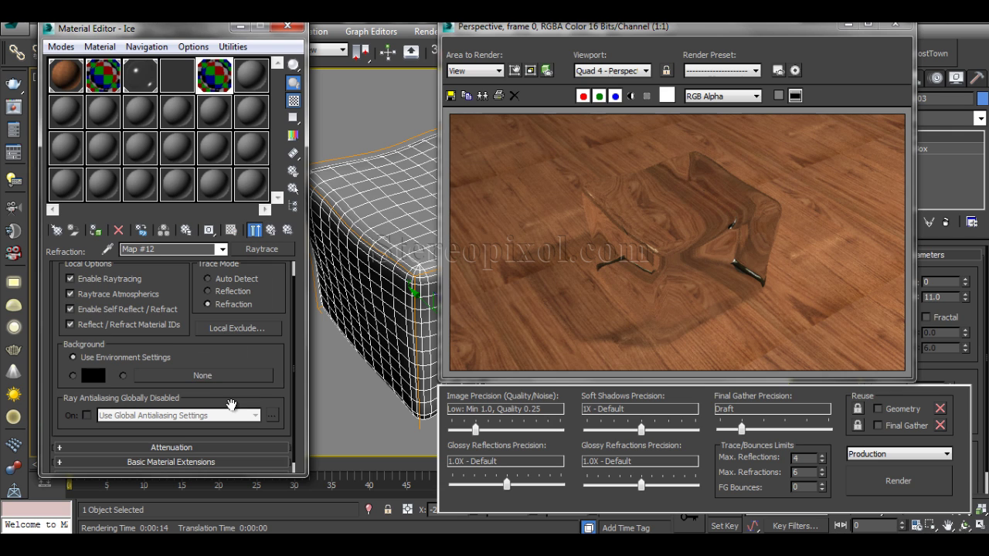
scroll(193, 340, "down", 1)
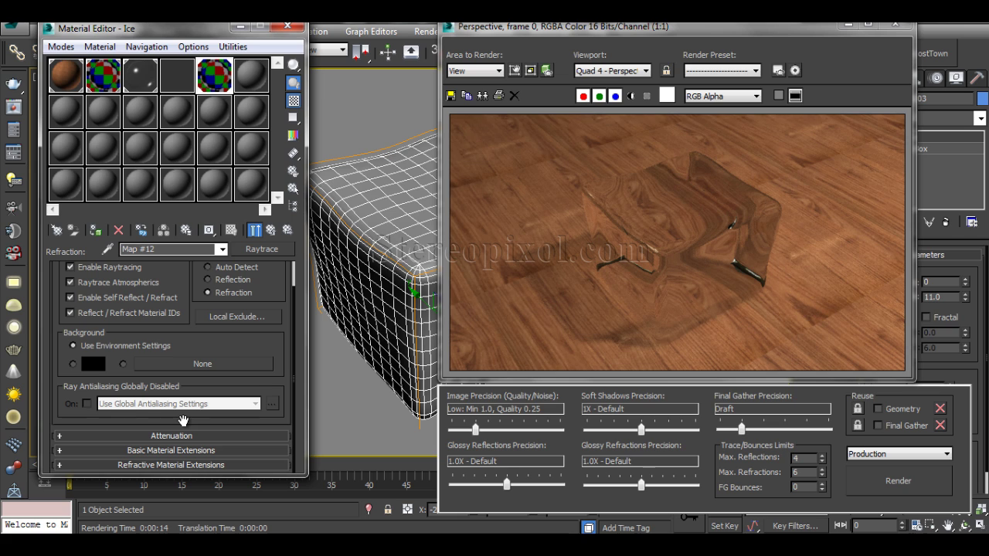
left_click(178, 465)
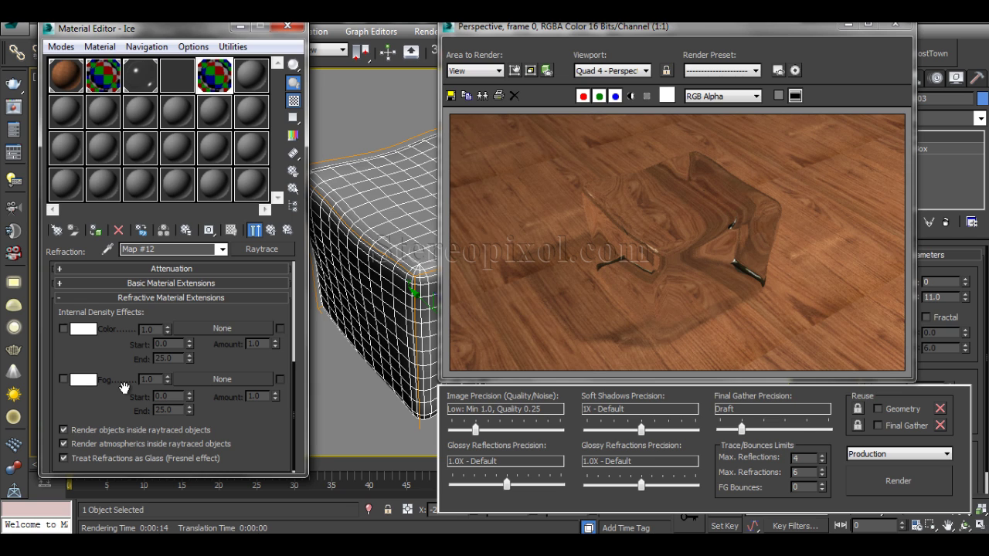
left_click(138, 299)
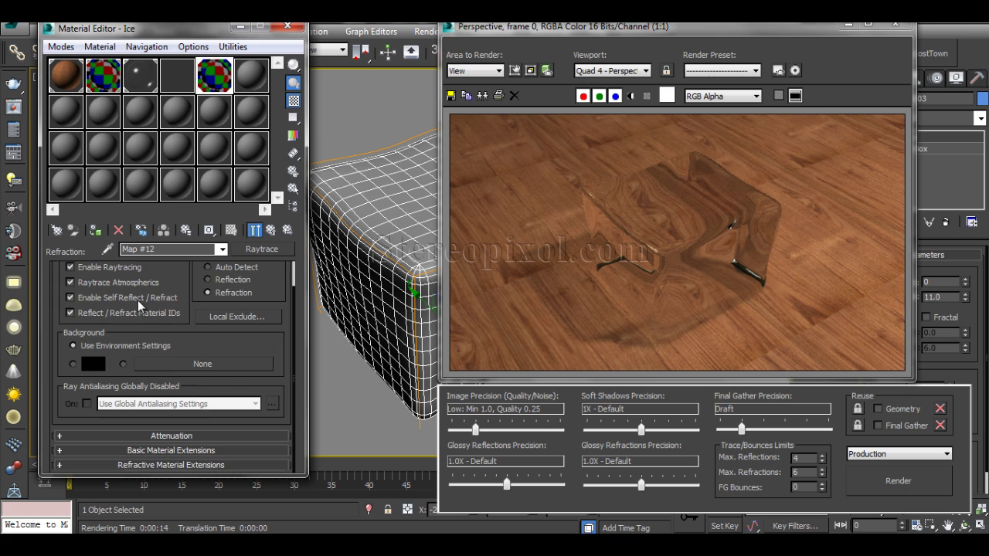
left_click(199, 464)
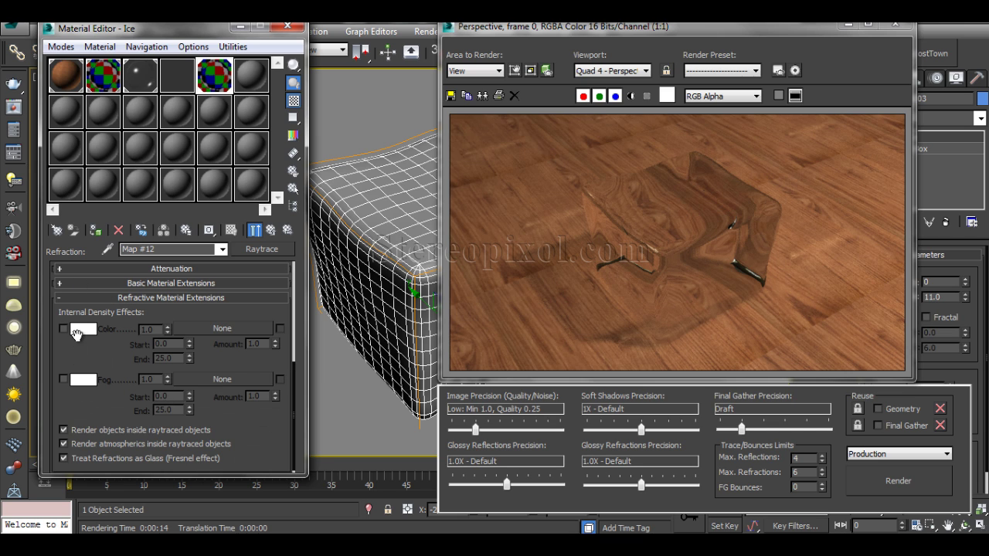
left_click(64, 380)
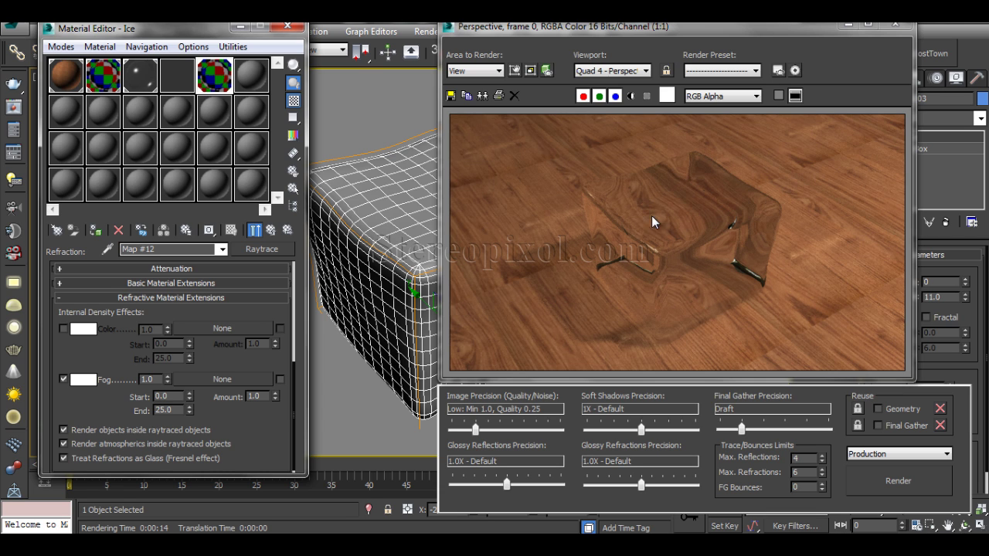
left_click_drag(795, 29, 638, 31)
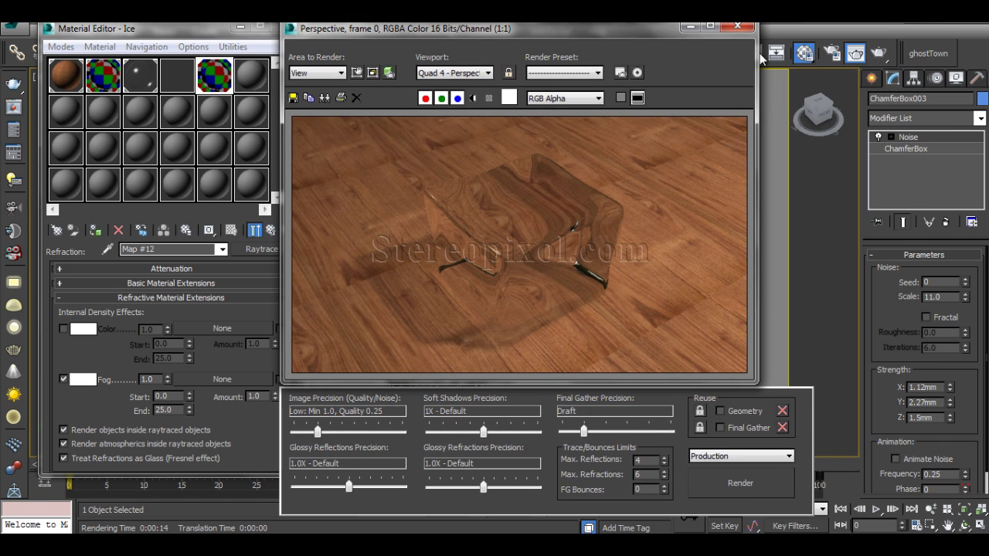
left_click(855, 53)
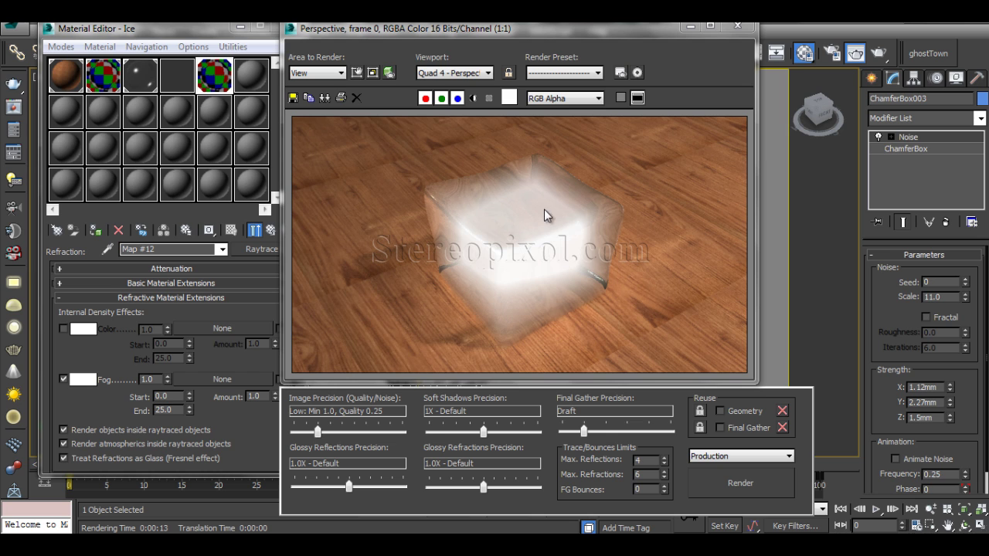
Step: Set the fog colour to grey value 176 and the fog amount to 0.62, then render the perspective view
left_click(83, 379)
mouse_move(427, 183)
left_mouse_down()
mouse_move(424, 161)
mouse_move(425, 175)
left_mouse_up()
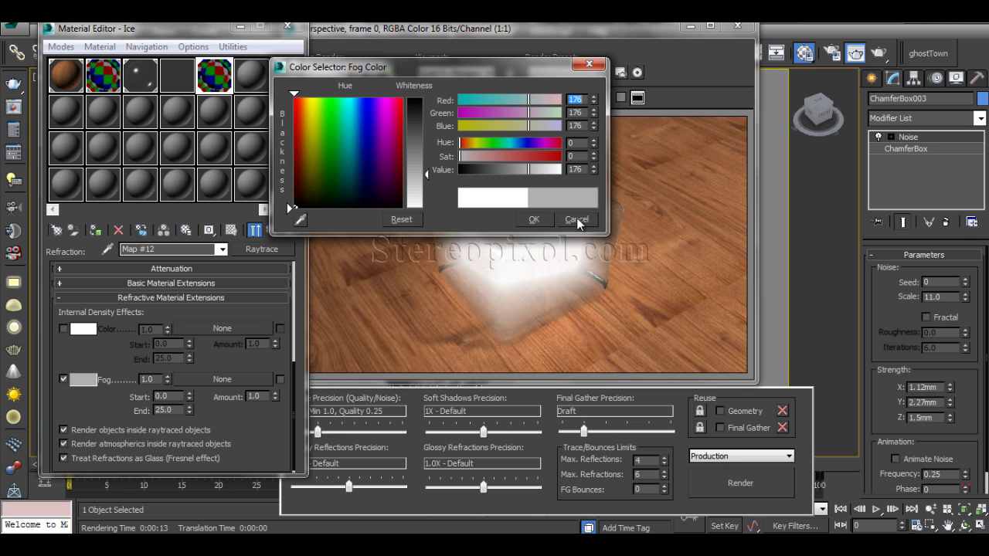
left_click(541, 221)
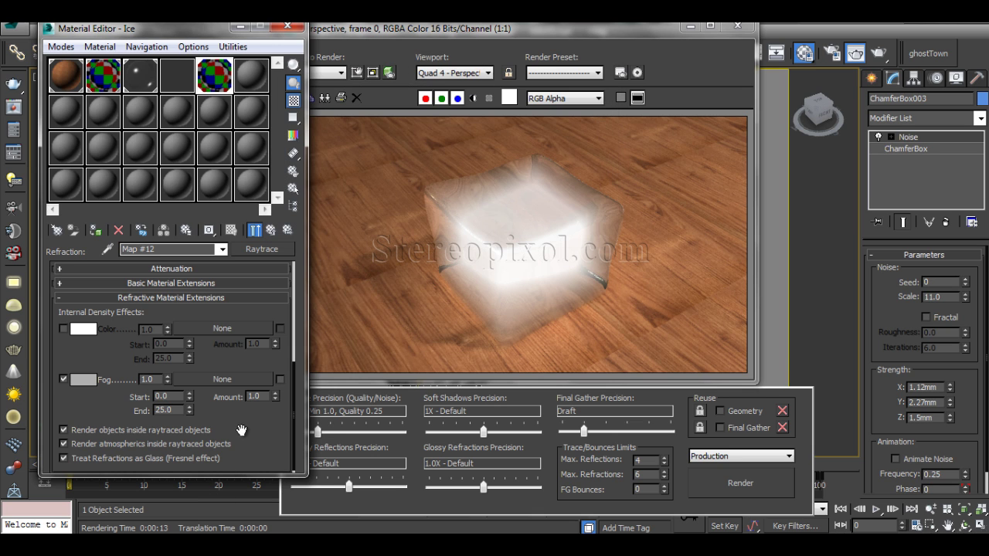
left_click_drag(275, 398, 278, 421)
left_click(879, 52)
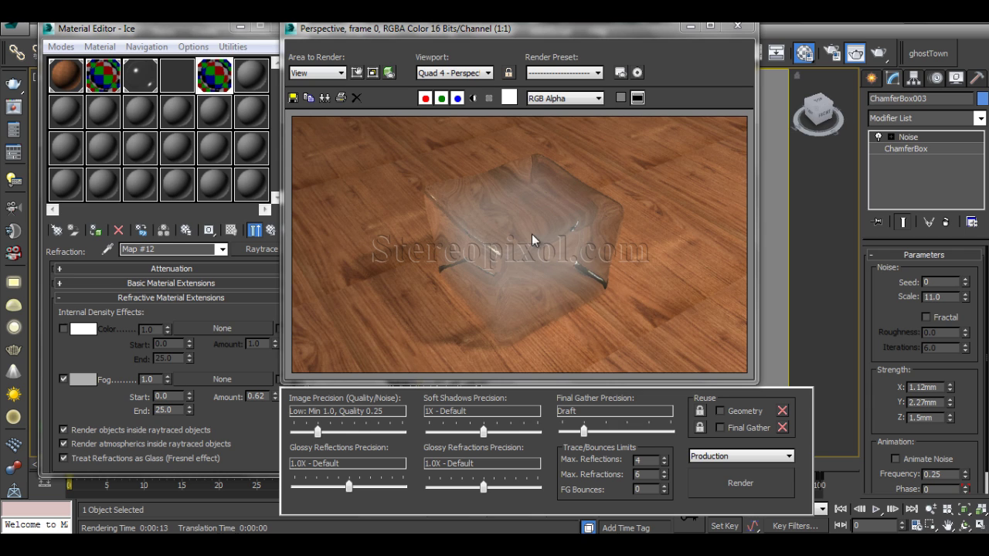
Step: Set the fog's start distance to 8.0 and render the perspective view to judge the effect
left_click(234, 419)
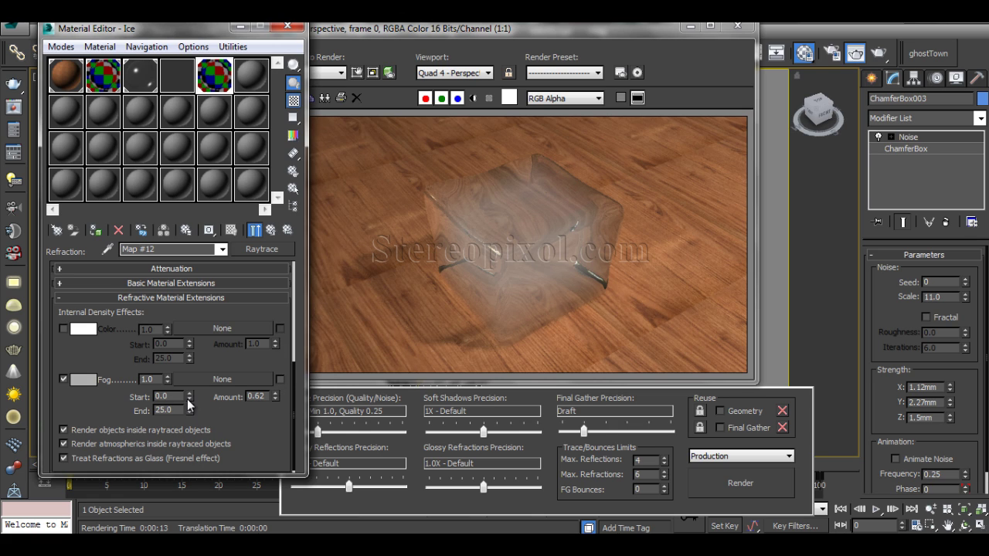
left_click_drag(189, 397, 192, 384)
left_click(878, 52)
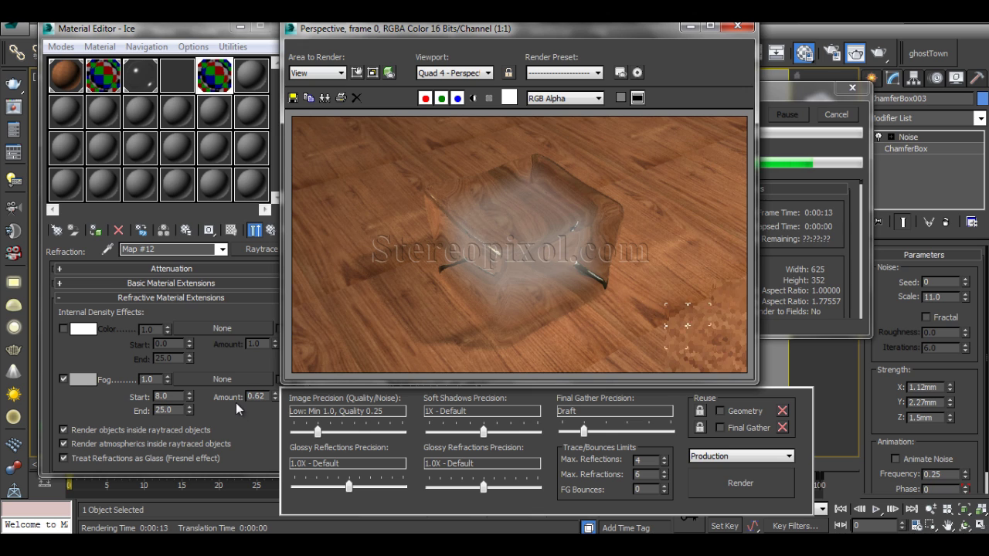
Step: Set the fog's start distance to 2.0 and its end distance to 38.0, and render the perspective view
left_click(190, 399)
left_click(189, 400)
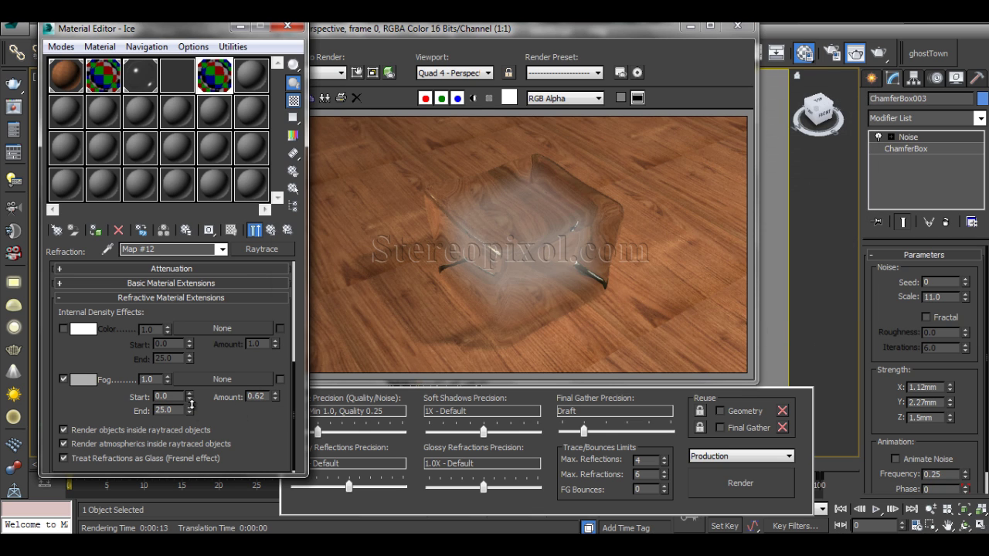
left_click(190, 399)
left_click(189, 400)
left_click_drag(190, 409, 190, 394)
left_click(877, 53)
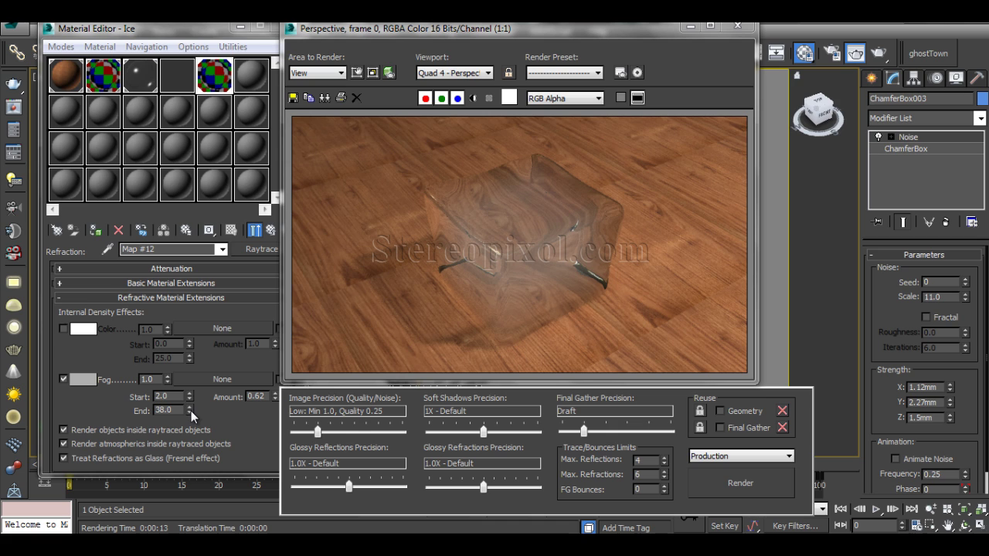
Step: Set the fog amount to 0.75 and render the perspective view
left_click(275, 394)
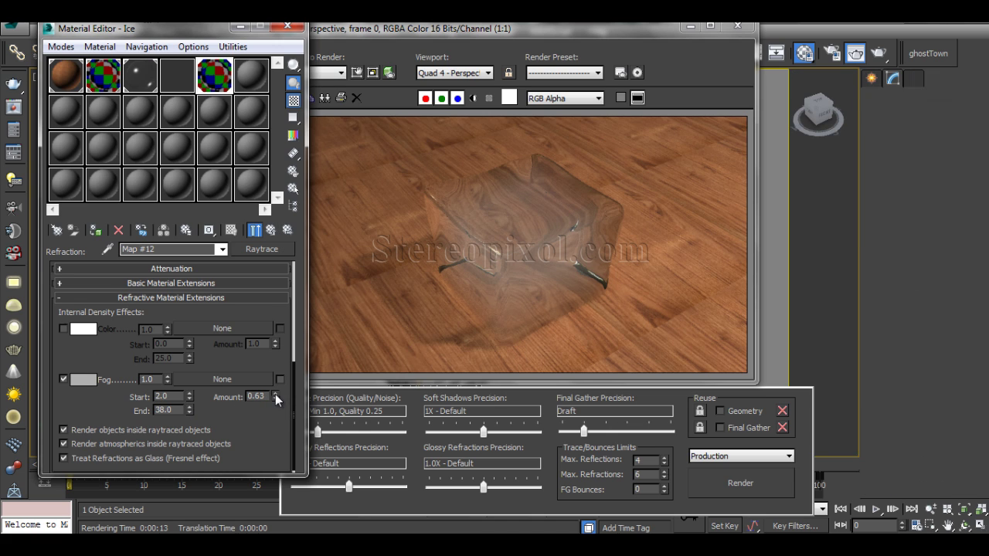
left_click(275, 395)
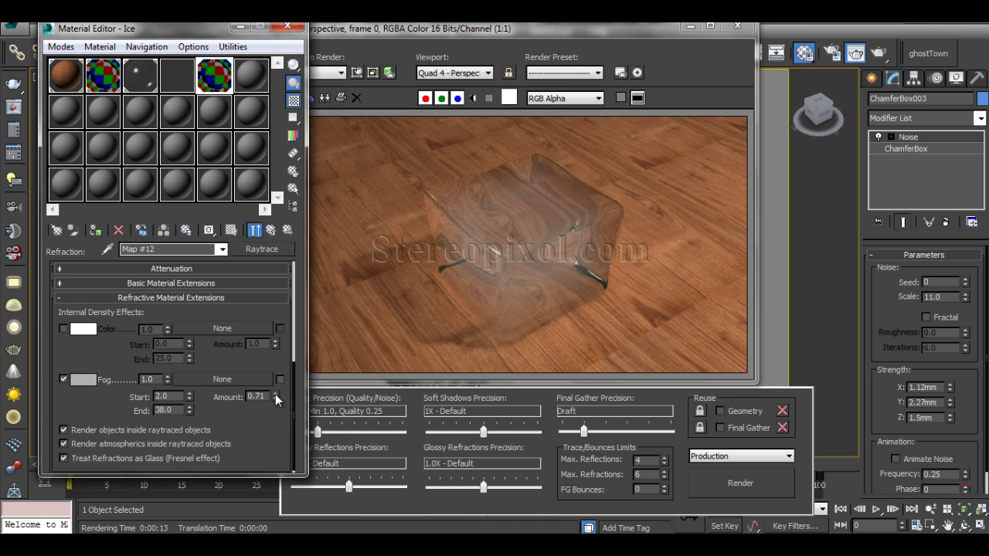
double_click(270, 396)
key("BackSpace")
type(".75")
key("Return")
left_click(875, 53)
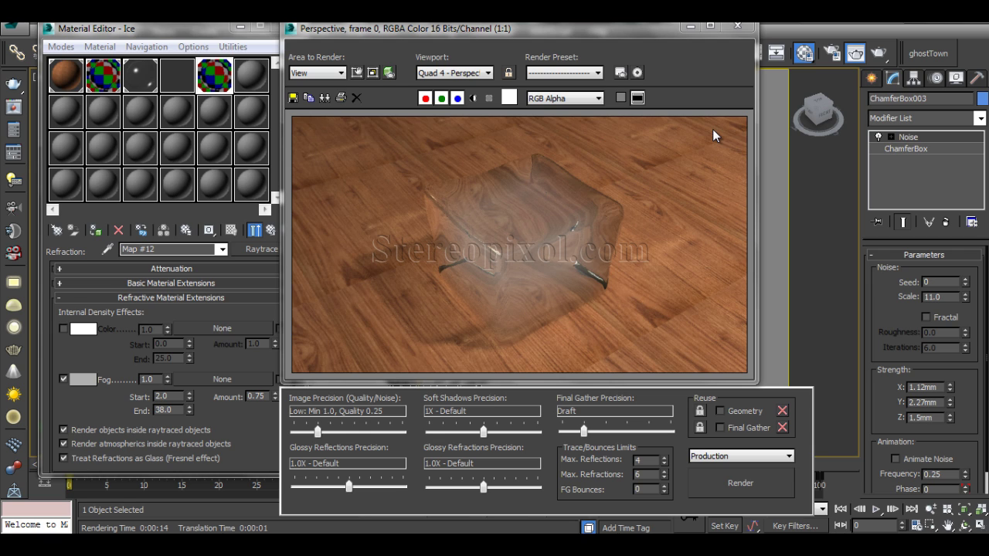
Step: Close the rendered frame, render the perspective view once more to check the ice fog, and close the new frame
left_click(738, 29)
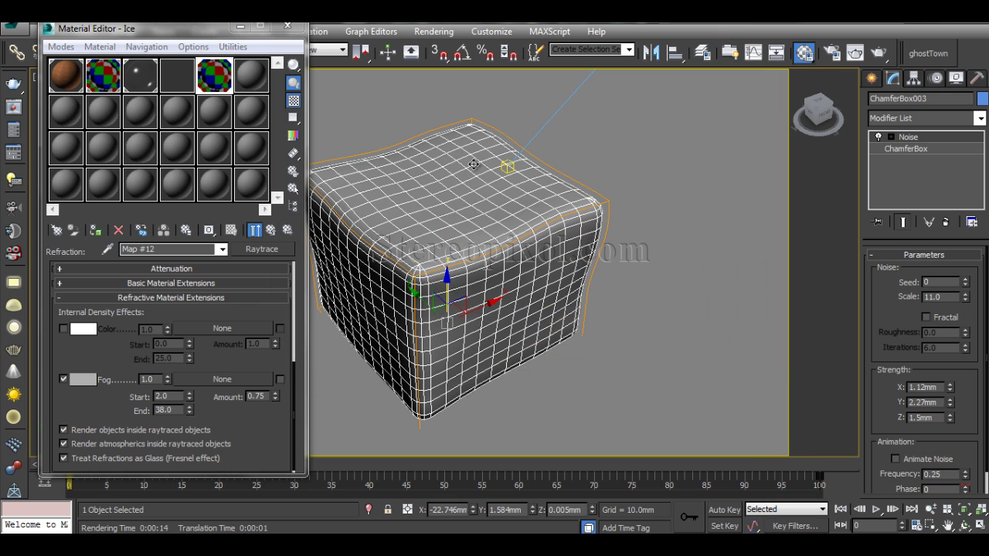
key("shift+q")
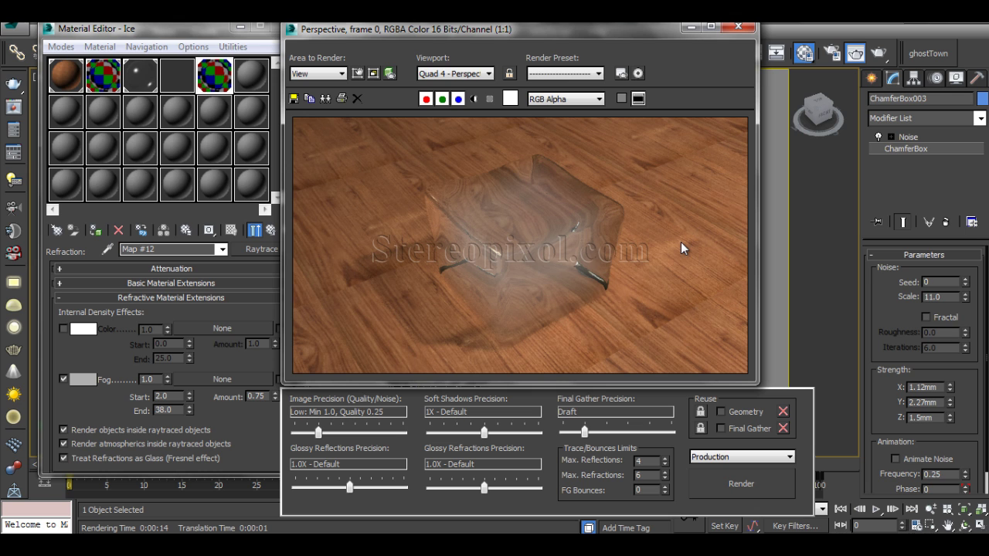
left_click(737, 27)
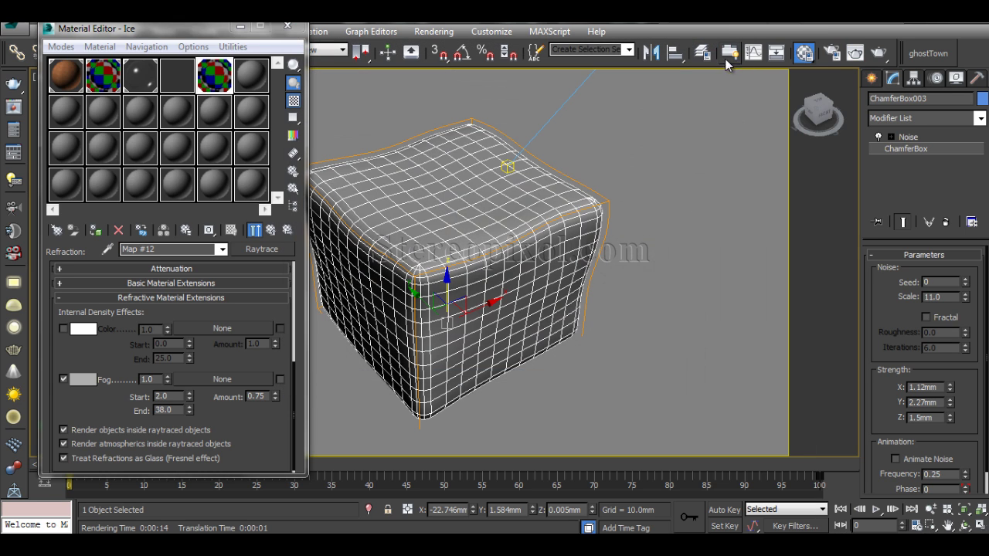
Step: Delete the selected chamfer box and unhide the ICE layer
key("Delete")
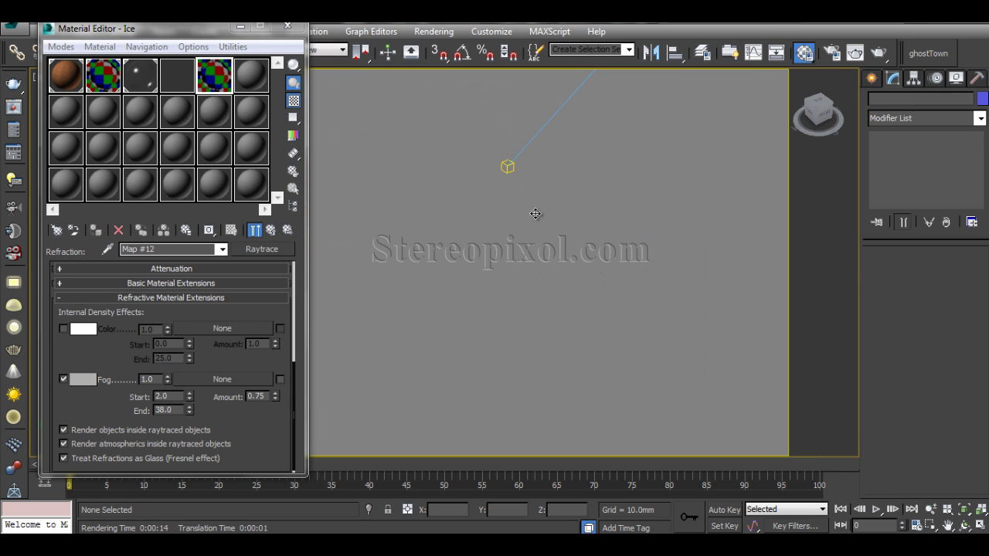
left_click(701, 52)
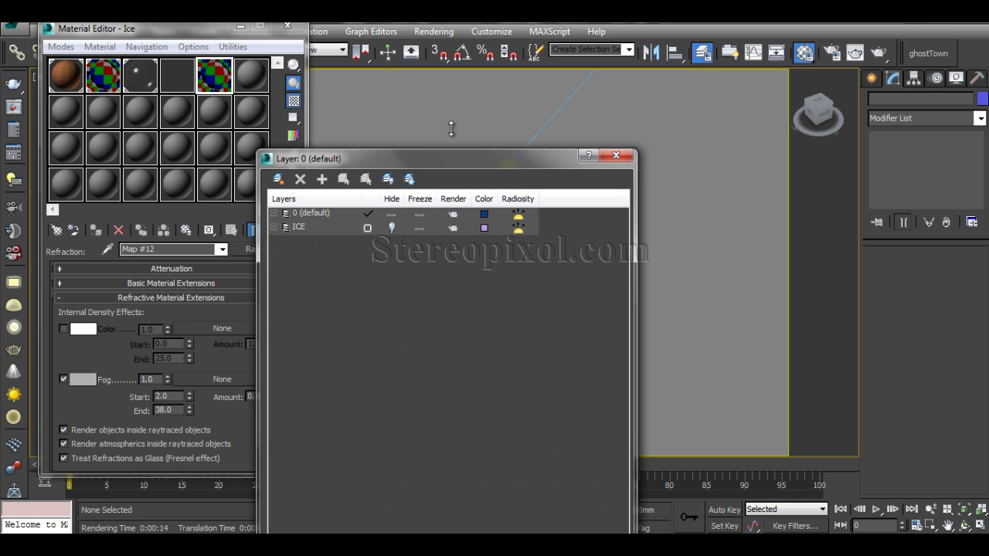
left_click(303, 227)
left_click(616, 156)
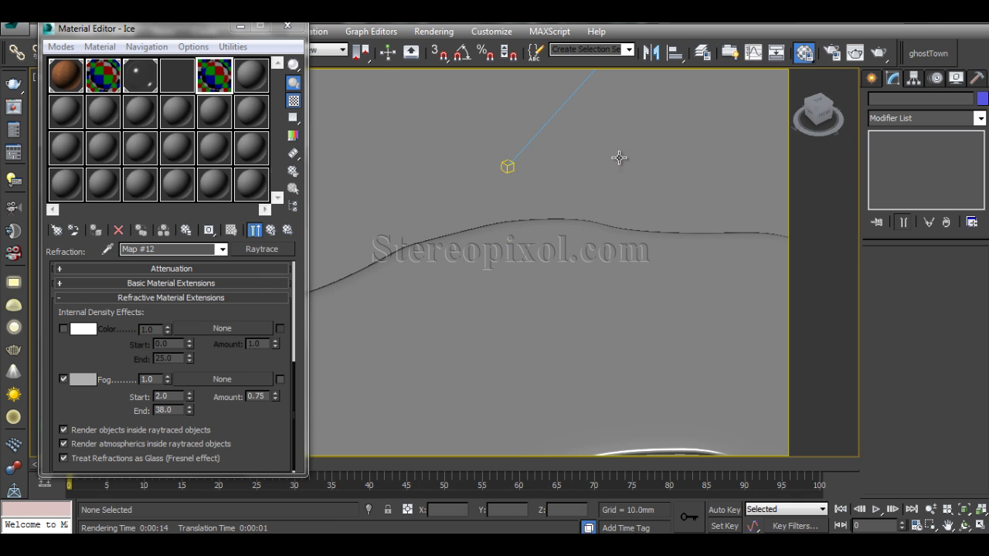
Step: Inspect the ice cube and water puddle meshes in wireframe display, and render the perspective view of the full ice scene
mouse_move(506, 255)
middle_mouse_down("alt")
mouse_move(517, 249)
mouse_move(521, 258)
middle_mouse_up("alt")
left_click(627, 293)
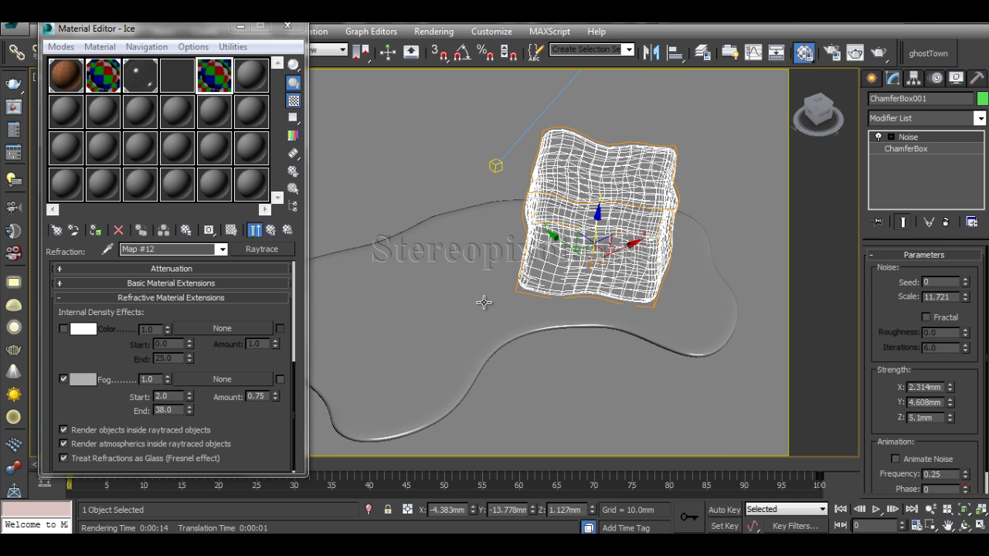
left_click(497, 325)
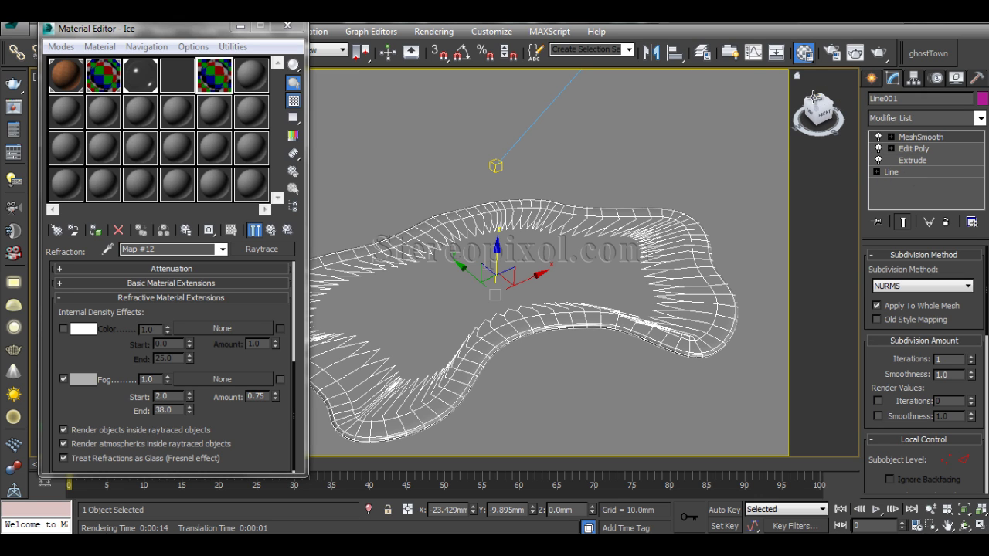
key("alt+q")
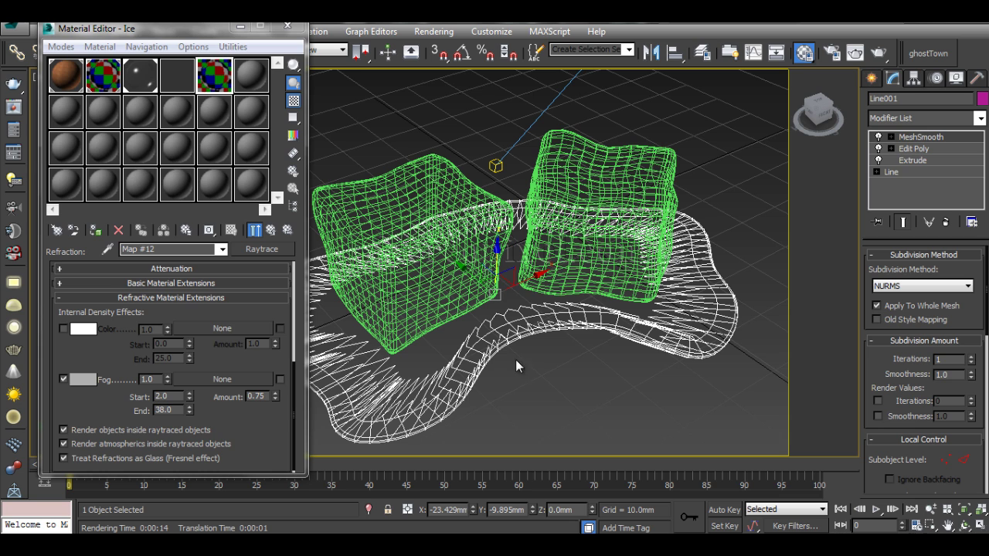
left_click(882, 53)
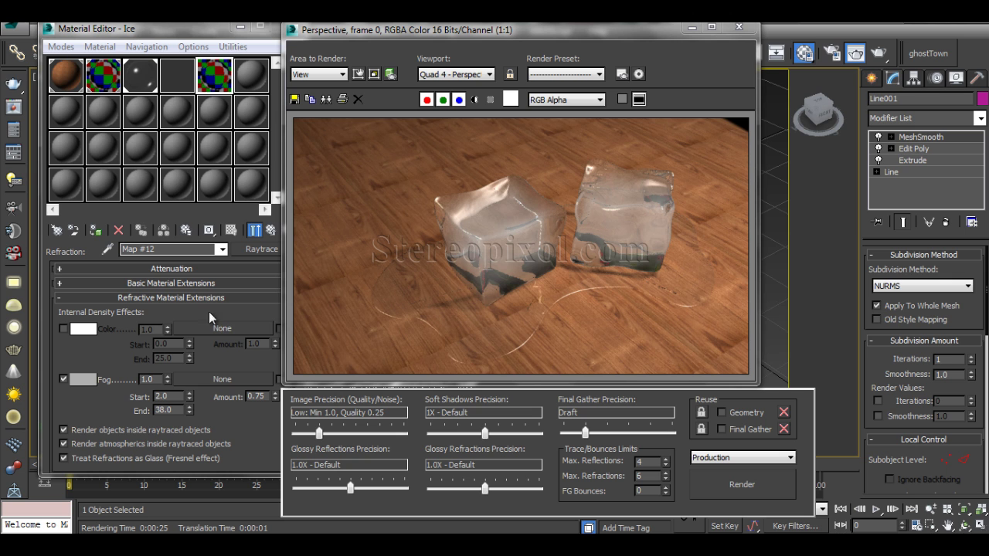
Step: Check the environment background map in the Environment and Effects settings, then close them
left_click_drag(544, 31, 537, 80)
left_click(433, 31)
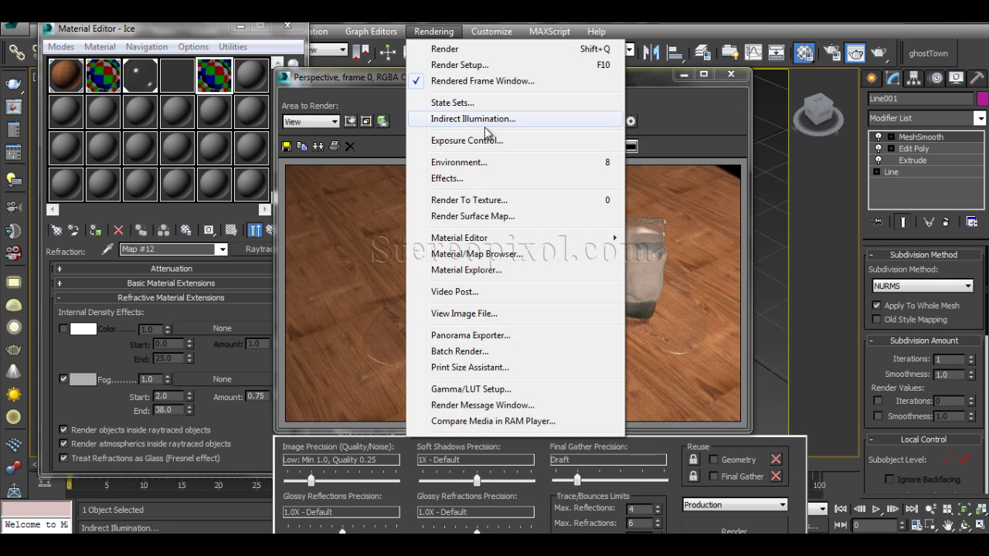
left_click(489, 162)
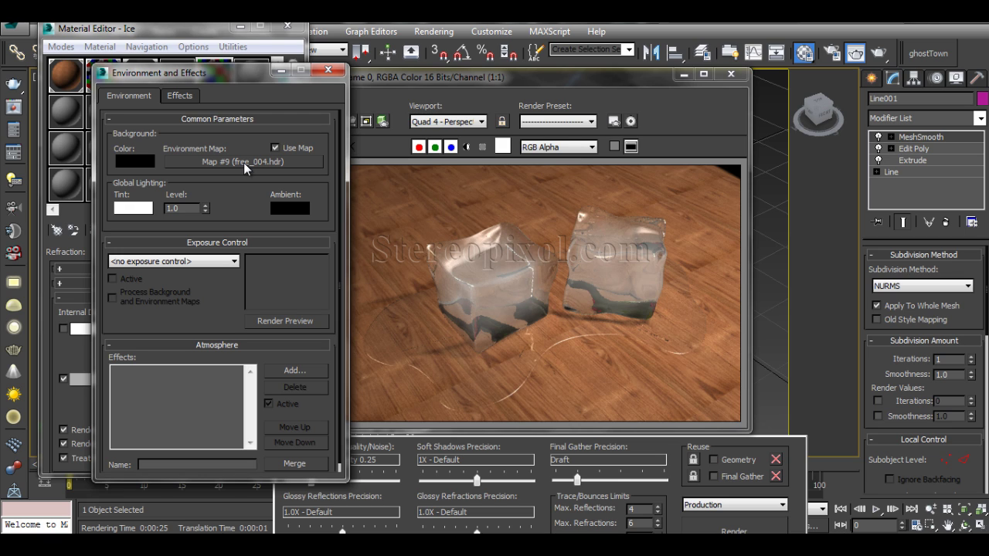
left_click(328, 71)
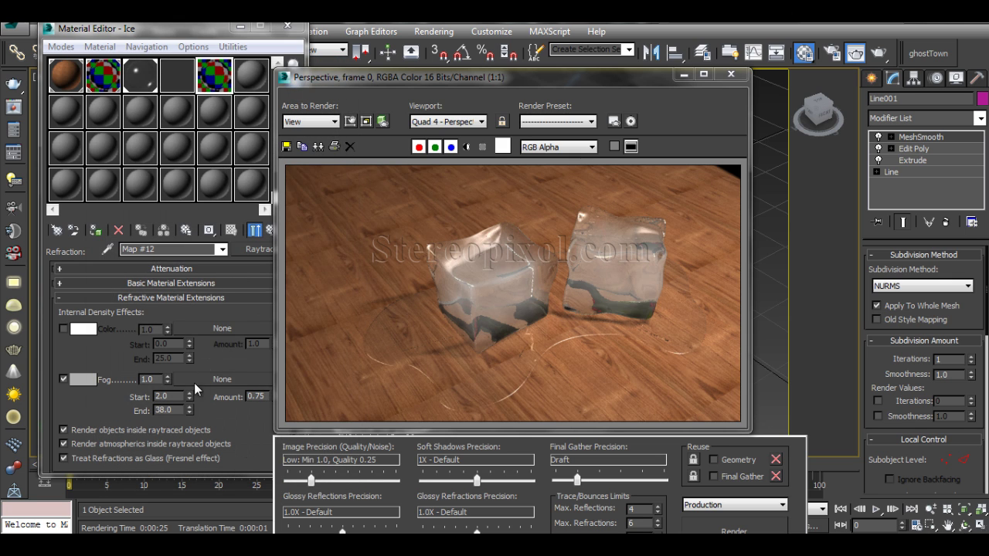
Step: Compare the internal fog settings of the Raytrace refraction maps in the Ice and 02 - Default materials, and review the latter's raytracer parameters
left_click(270, 230)
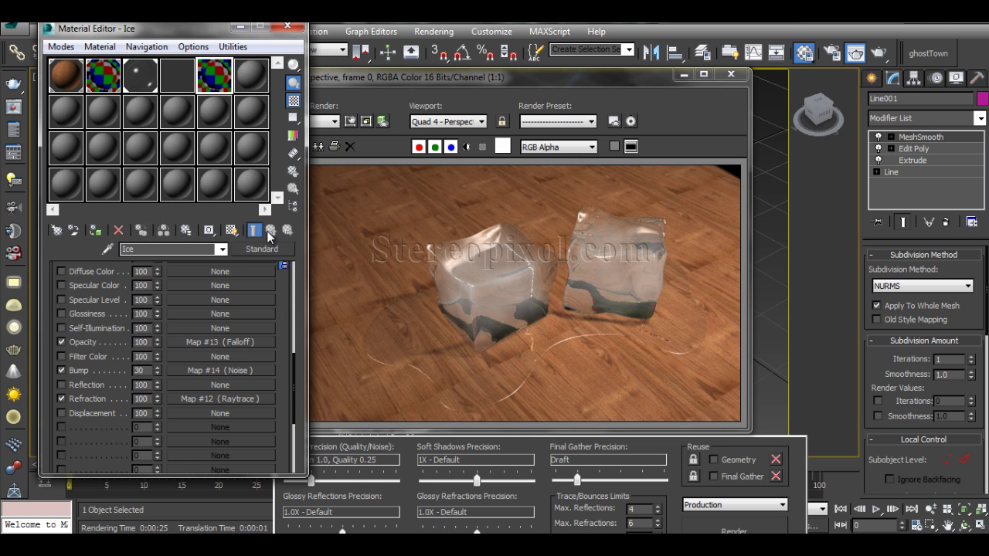
left_click(186, 397)
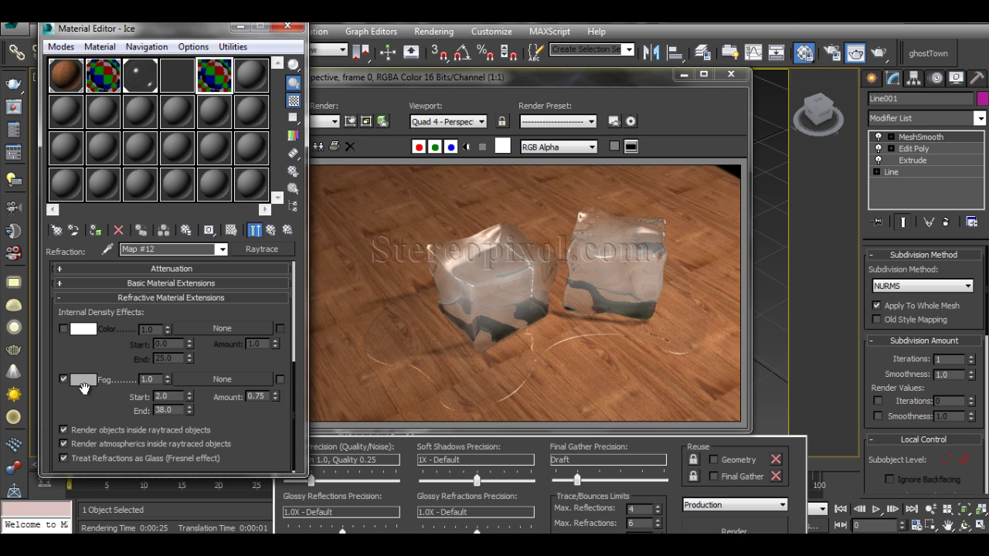
left_click(103, 75)
left_click(227, 355)
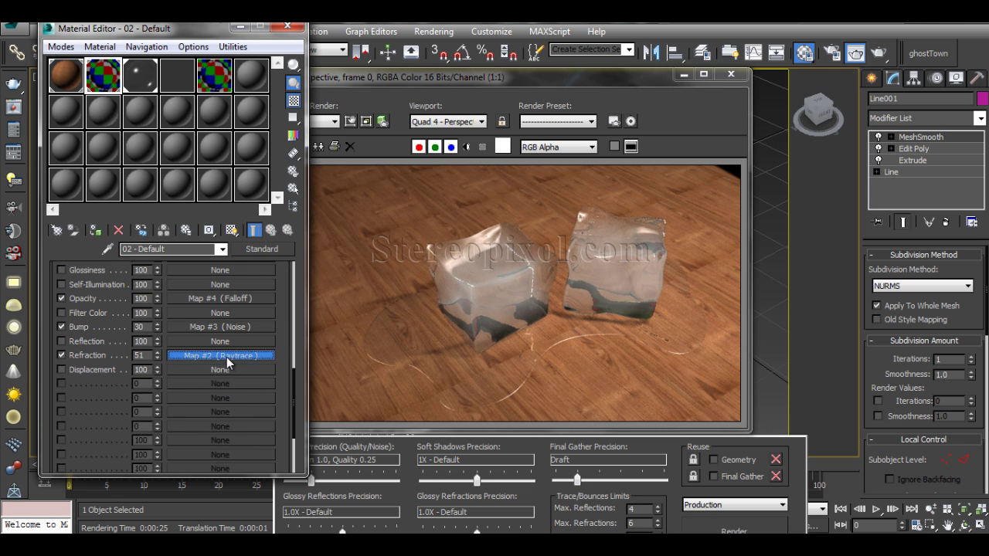
scroll(213, 379, "down", 2)
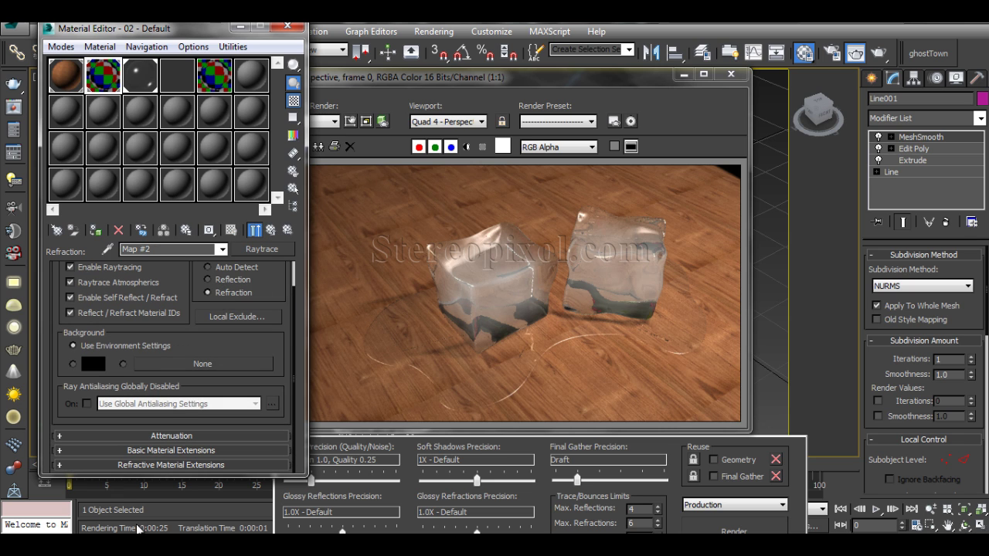
left_click(178, 463)
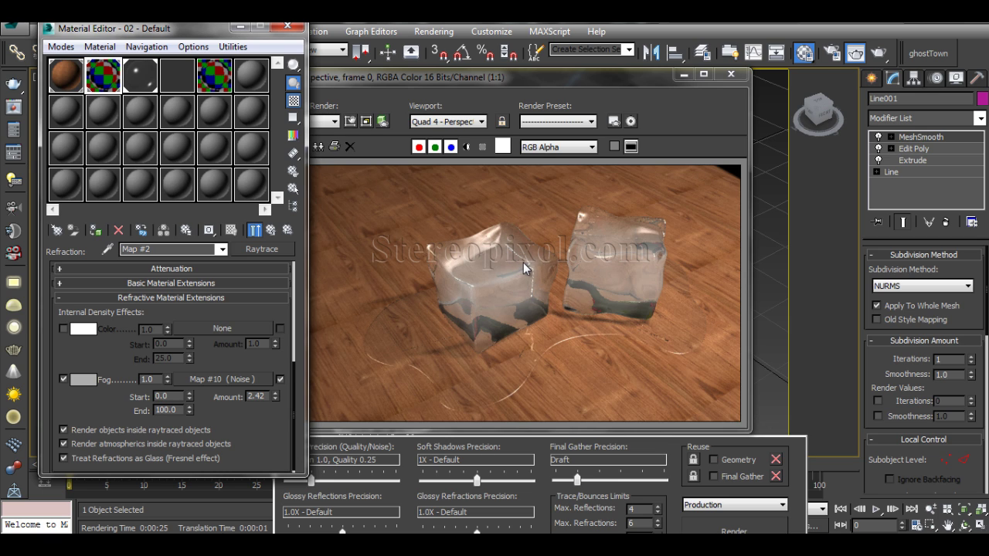
left_click_drag(239, 363, 243, 384)
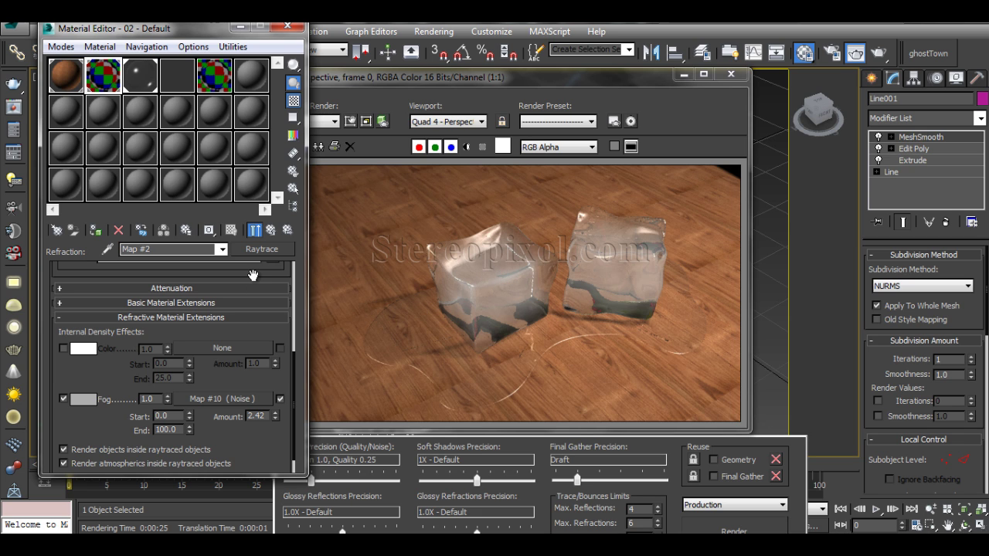
left_click_drag(238, 279, 242, 396)
scroll(241, 386, "up", 3)
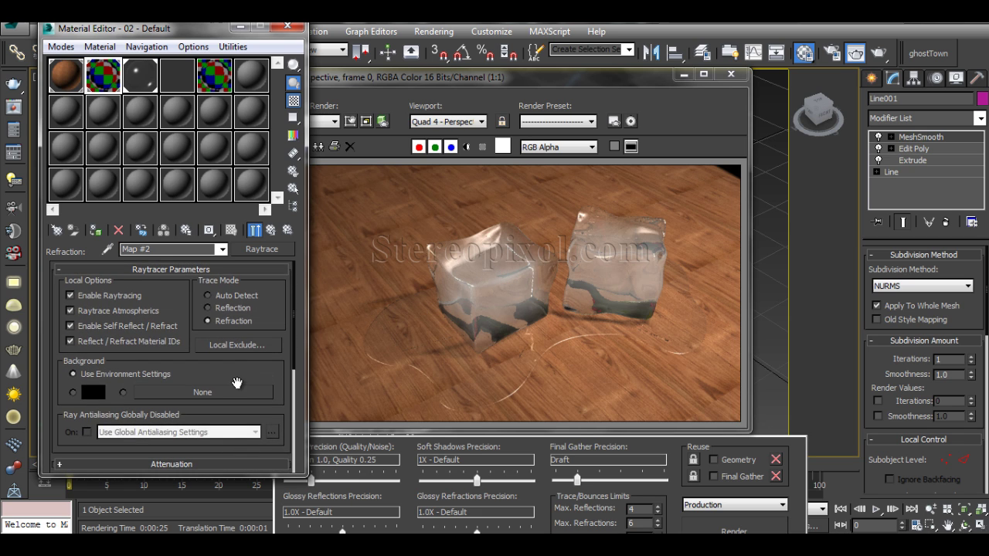
Step: Return to the 02 - Default material's top level, review its maps and specular highlights, and bring the rendered frame forward
left_click(271, 229)
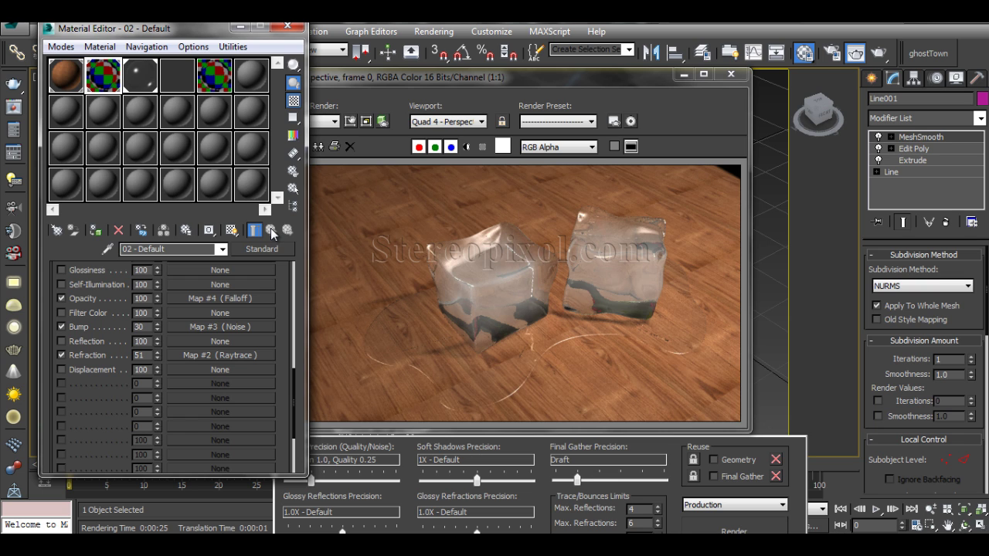
scroll(280, 317, "up", 5)
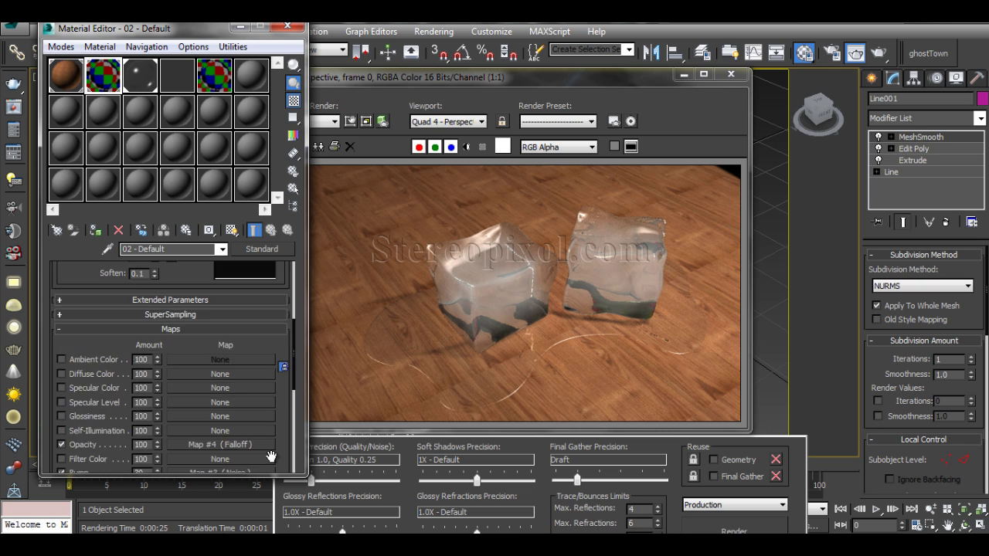
scroll(170, 363, "up", 2)
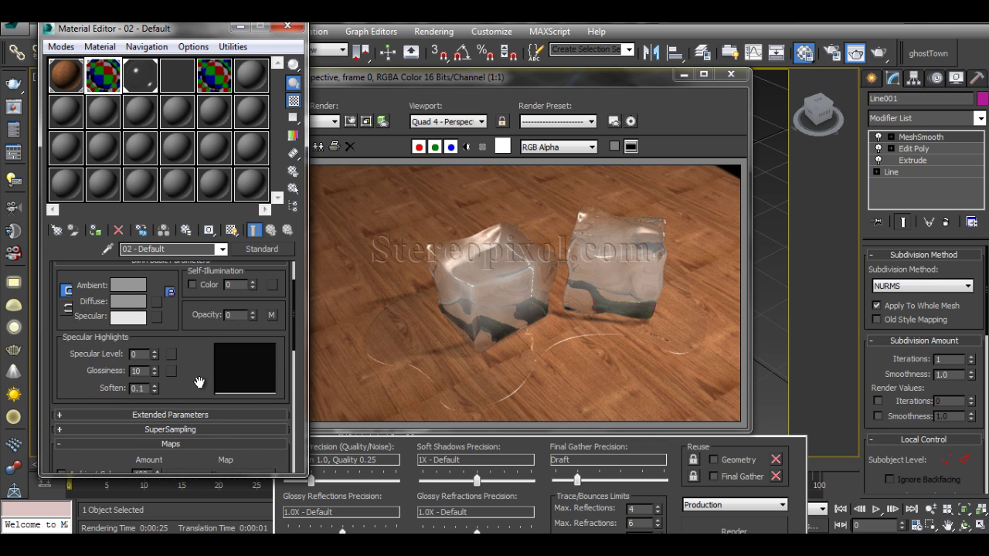
left_click_drag(200, 383, 208, 324)
left_click(532, 75)
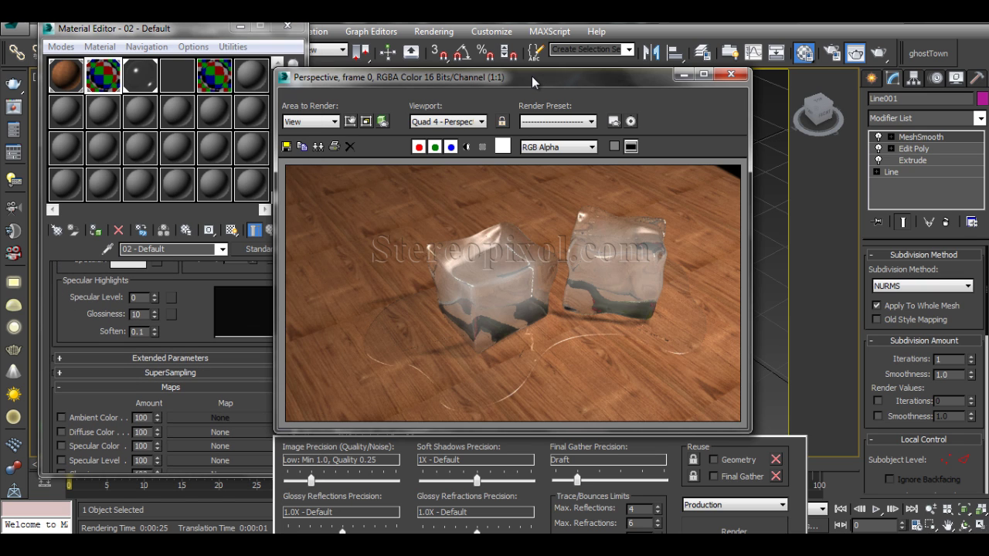